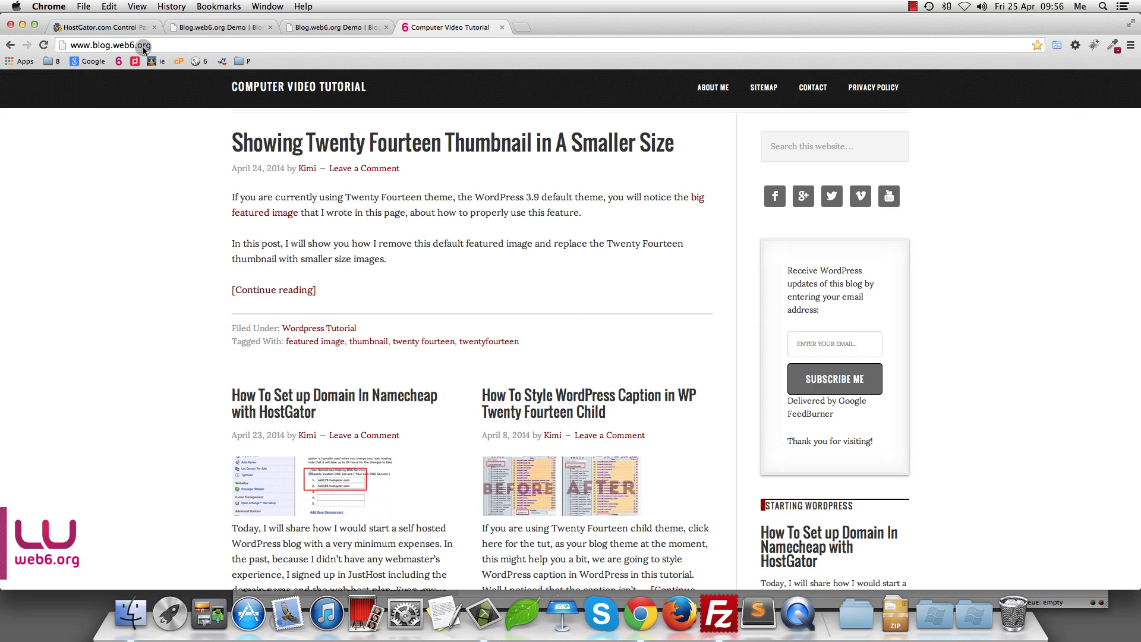
Step: Scroll through the demo WordPress blog's posts, then go back to the HostGator cPanel tab
click(358, 31)
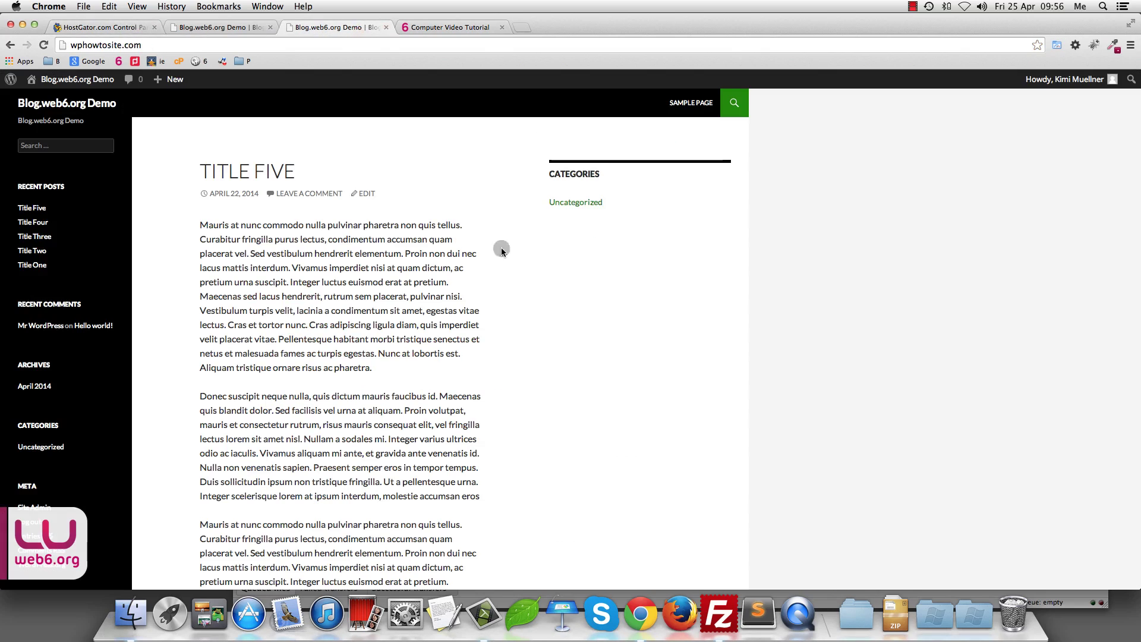
scroll(368, 284, down, 5)
scroll(367, 285, down, 20)
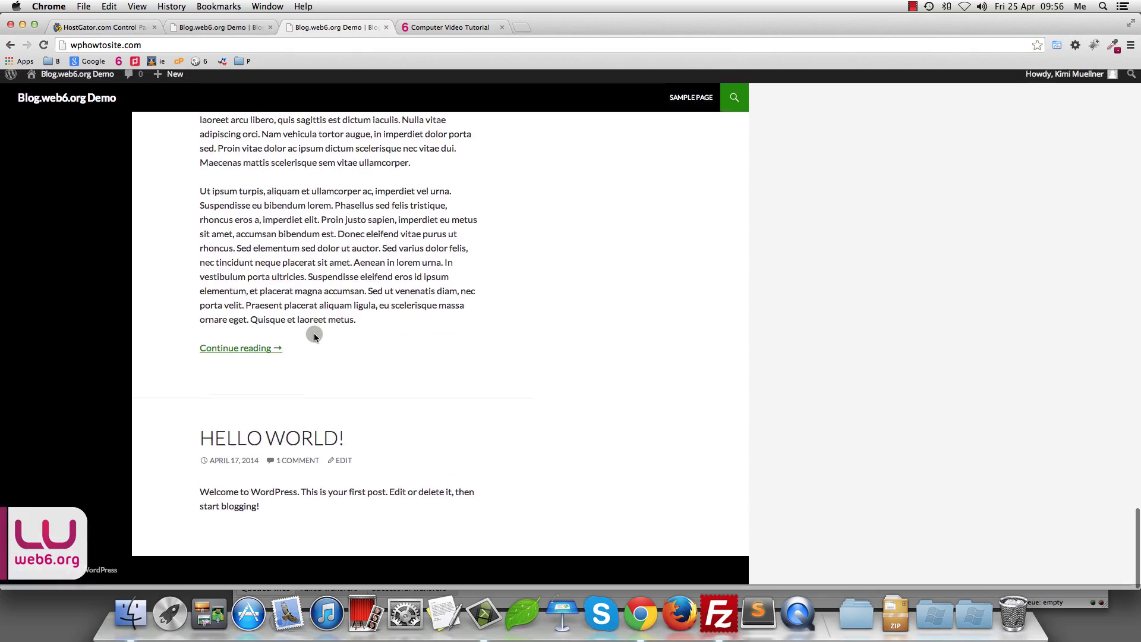
scroll(314, 333, up, 8)
scroll(309, 332, up, 10)
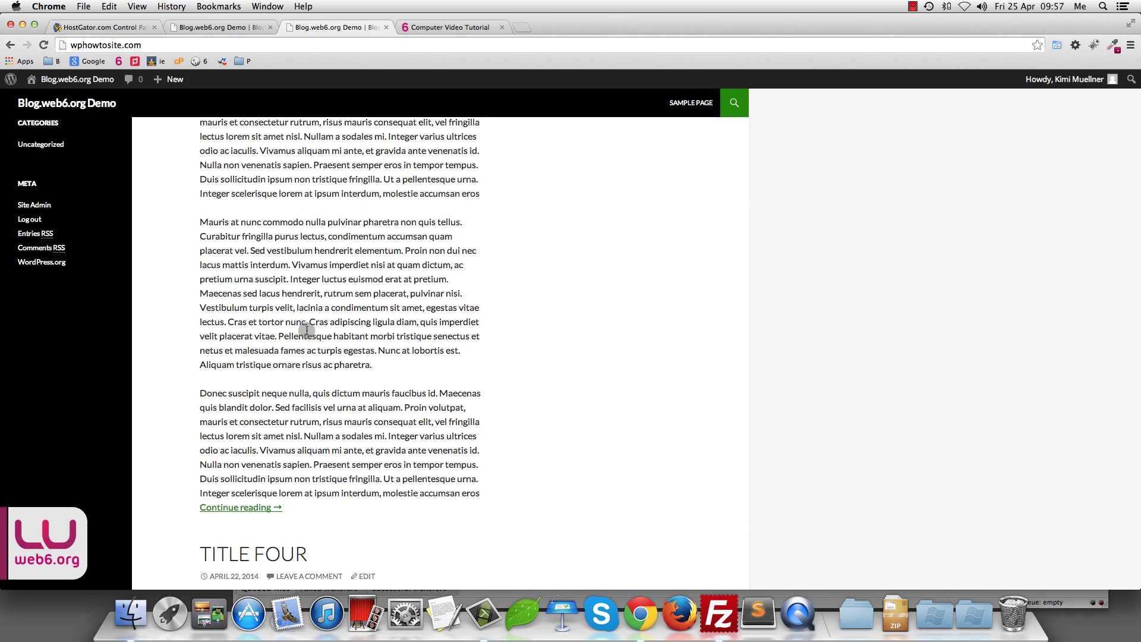
click(119, 27)
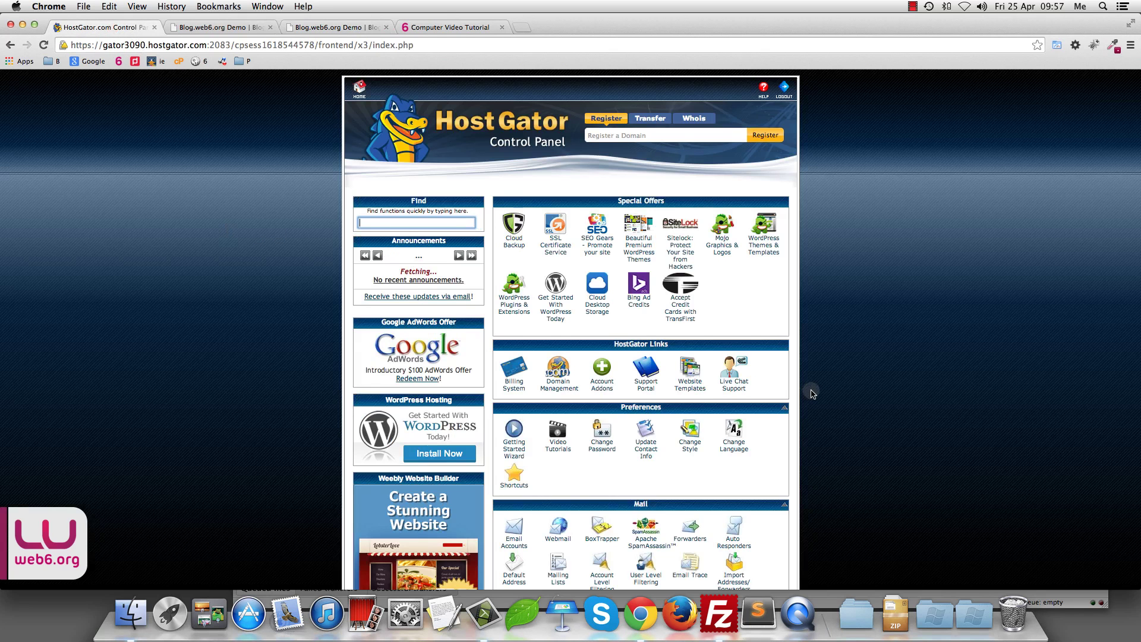
Step: Load wphowtosite.com/cpanel from the demo blog's address bar
scroll(809, 392, down, 3)
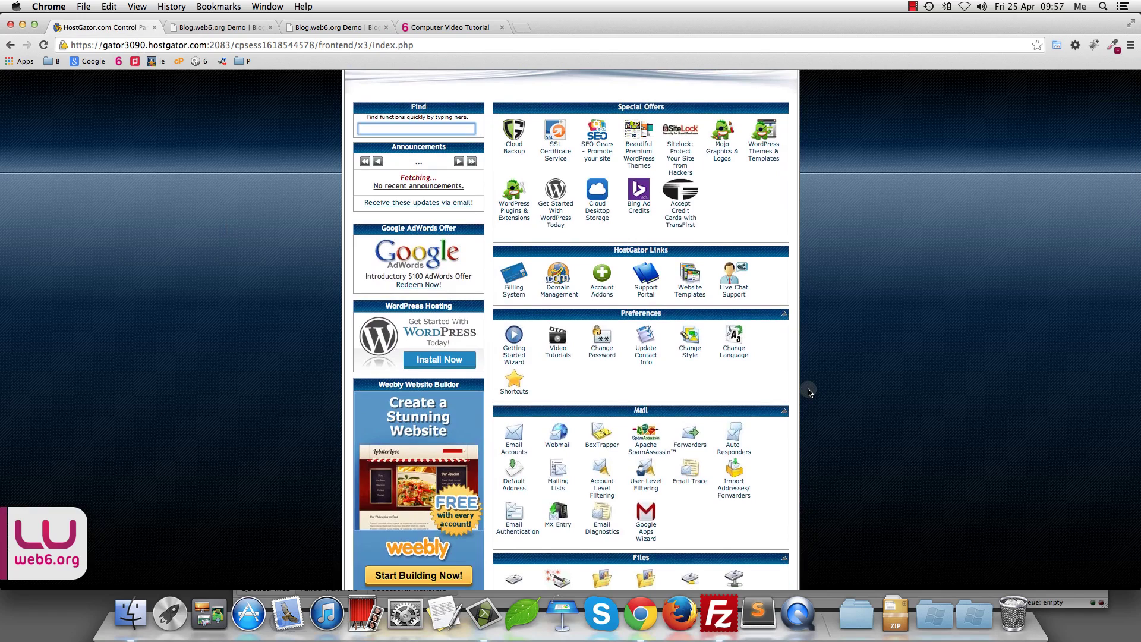
click(327, 26)
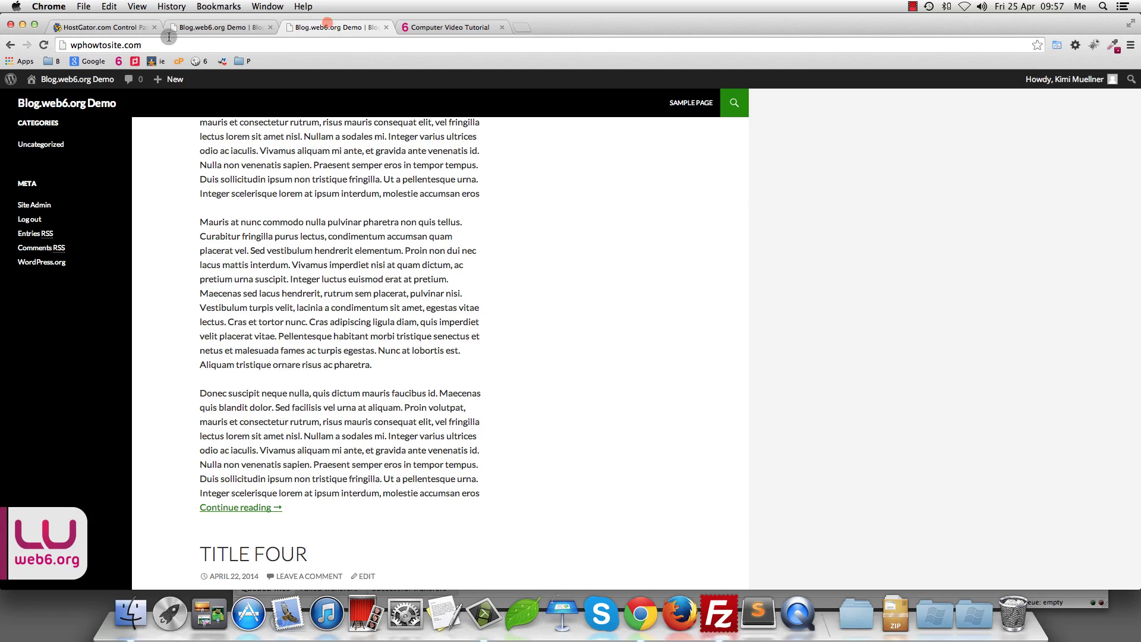
click(172, 46)
click(174, 46)
text(/cpanel)
key(Return)
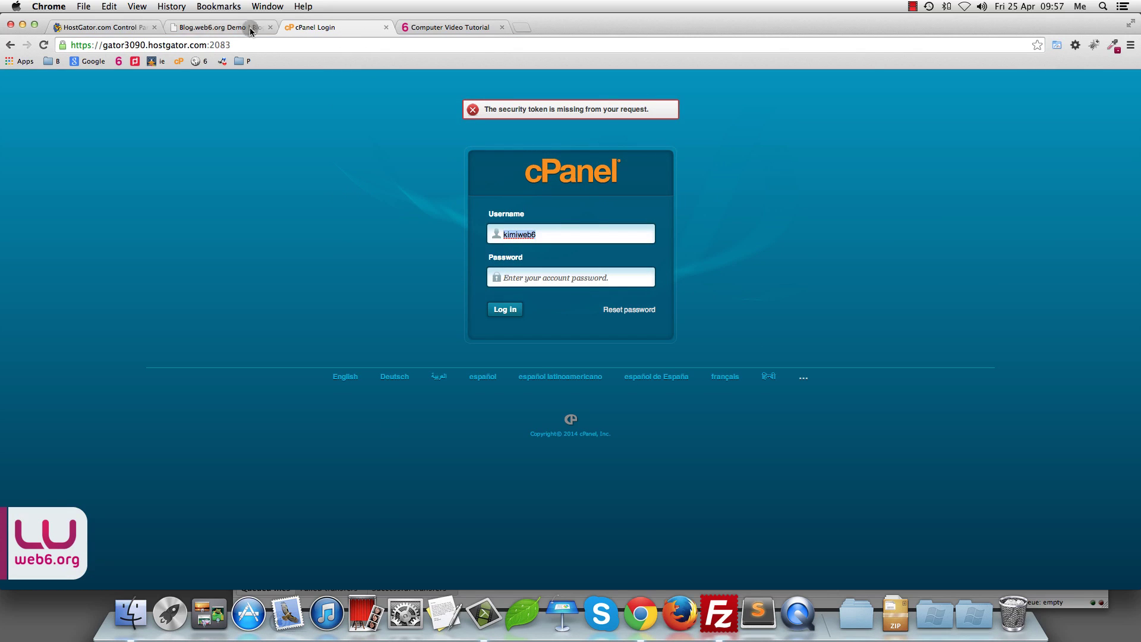
Step: Close the cPanel login tab and return to the logged-in HostGator cPanel home
click(386, 28)
click(96, 27)
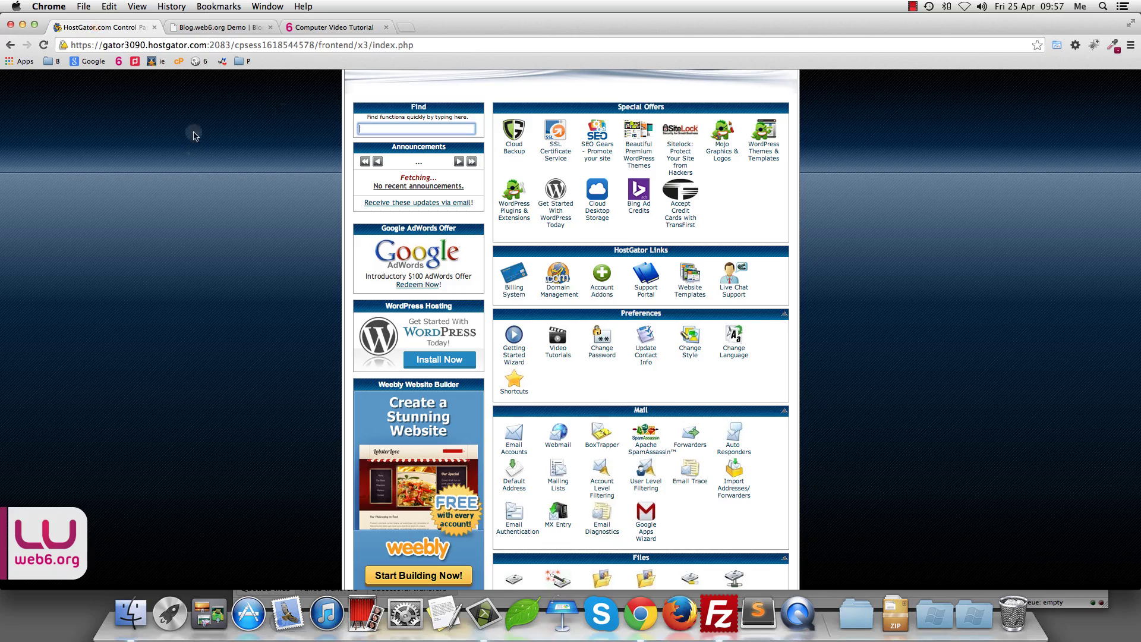
scroll(814, 320, down, 3)
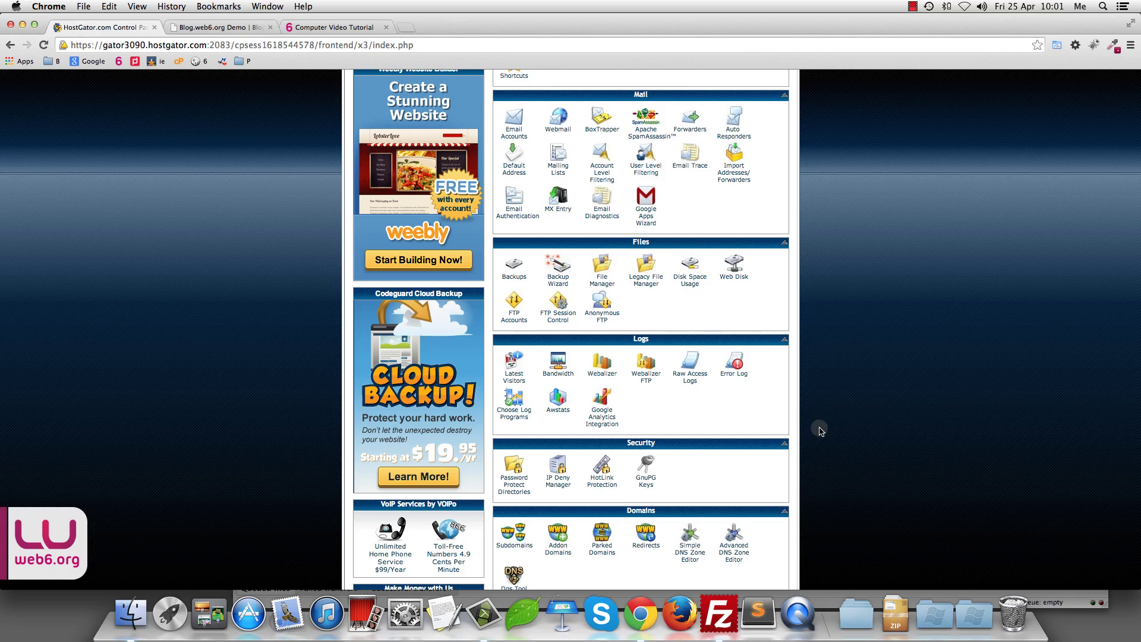
Step: Open File Manager on the public_html document root with Show Hidden Files ticked
click(600, 284)
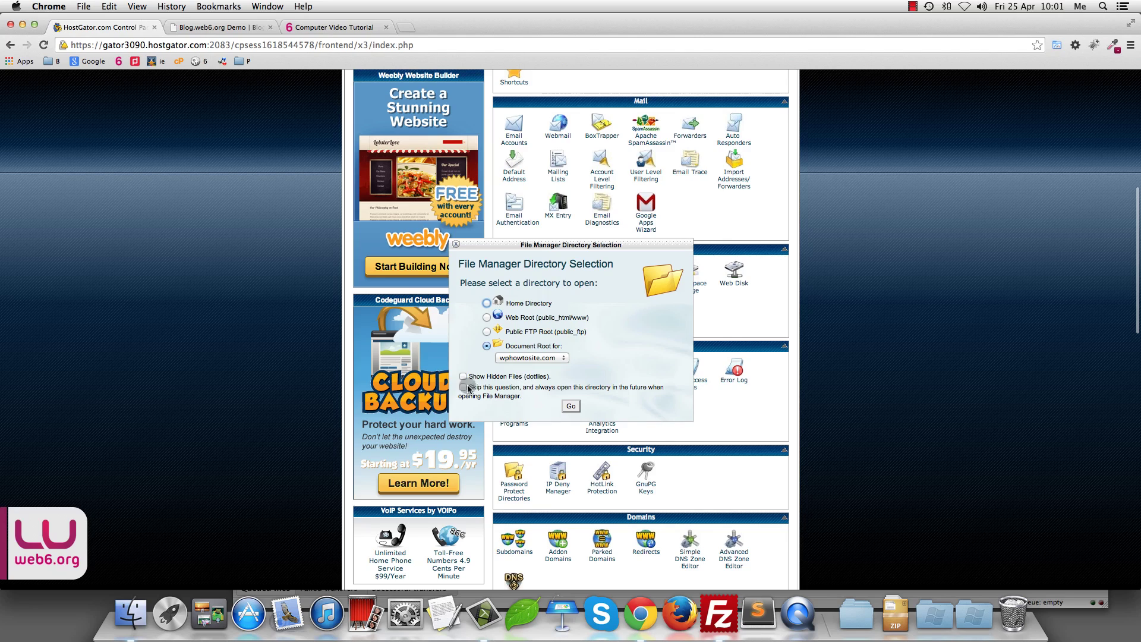
click(463, 376)
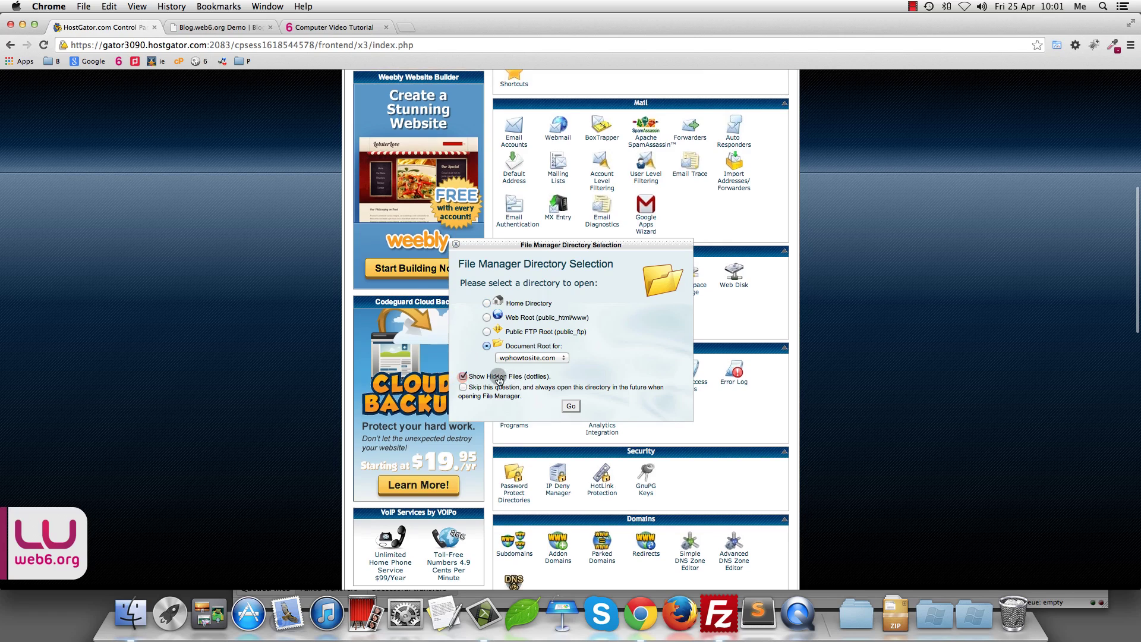
click(573, 407)
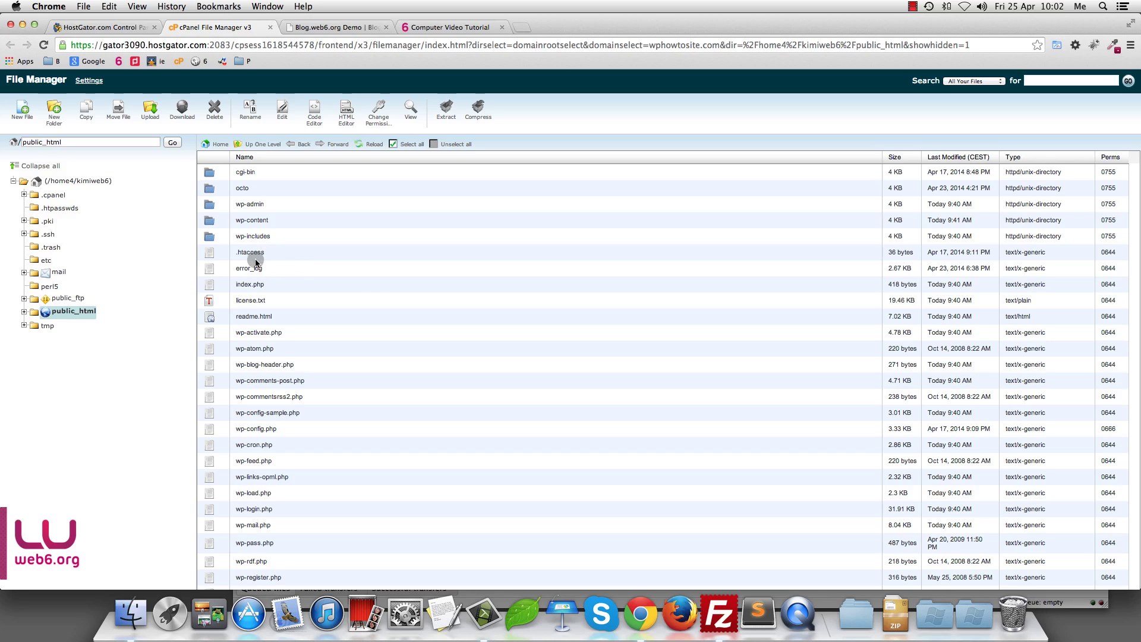
Step: Select wp-config.php in the public_html listing and view its contents
scroll(369, 296, down, 3)
scroll(369, 295, up, 3)
scroll(293, 348, down, 1)
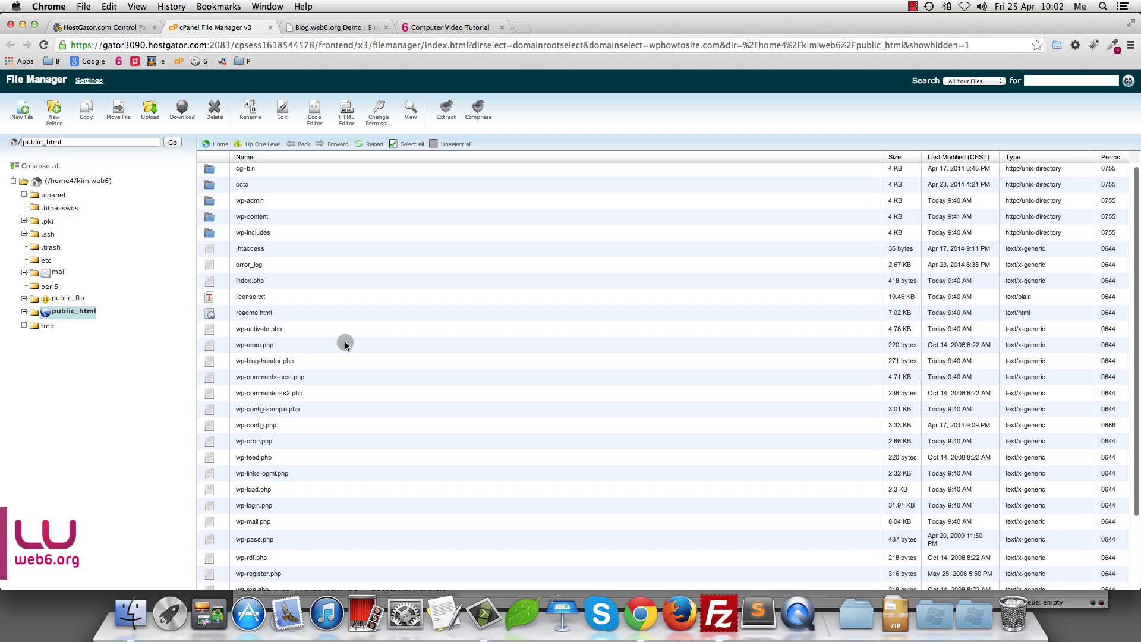
scroll(339, 346, up, 1)
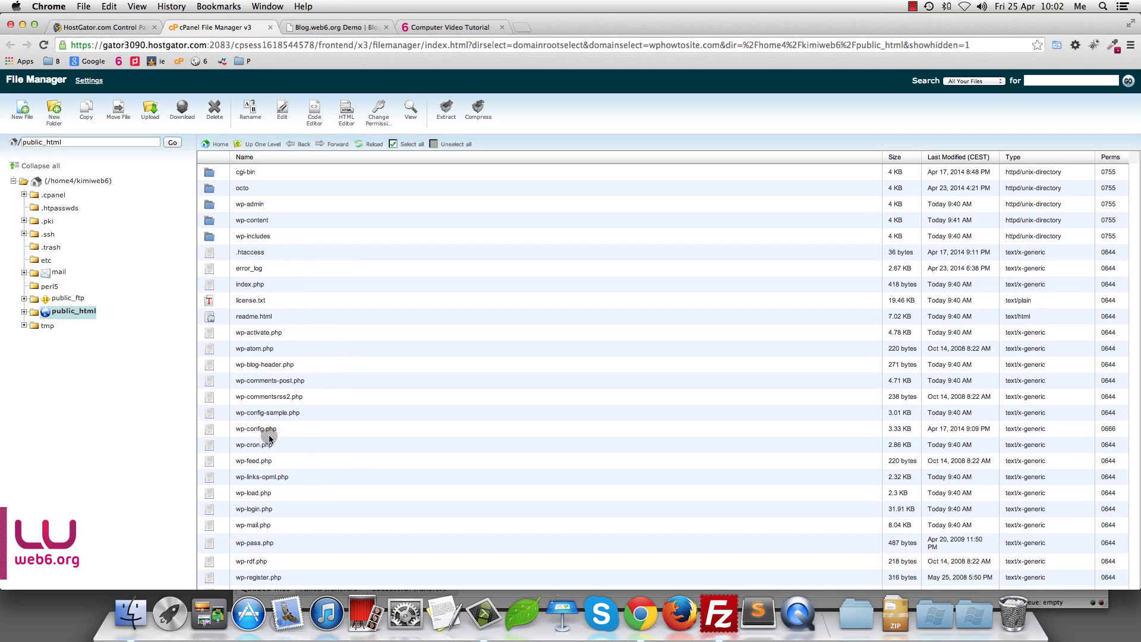
click(209, 429)
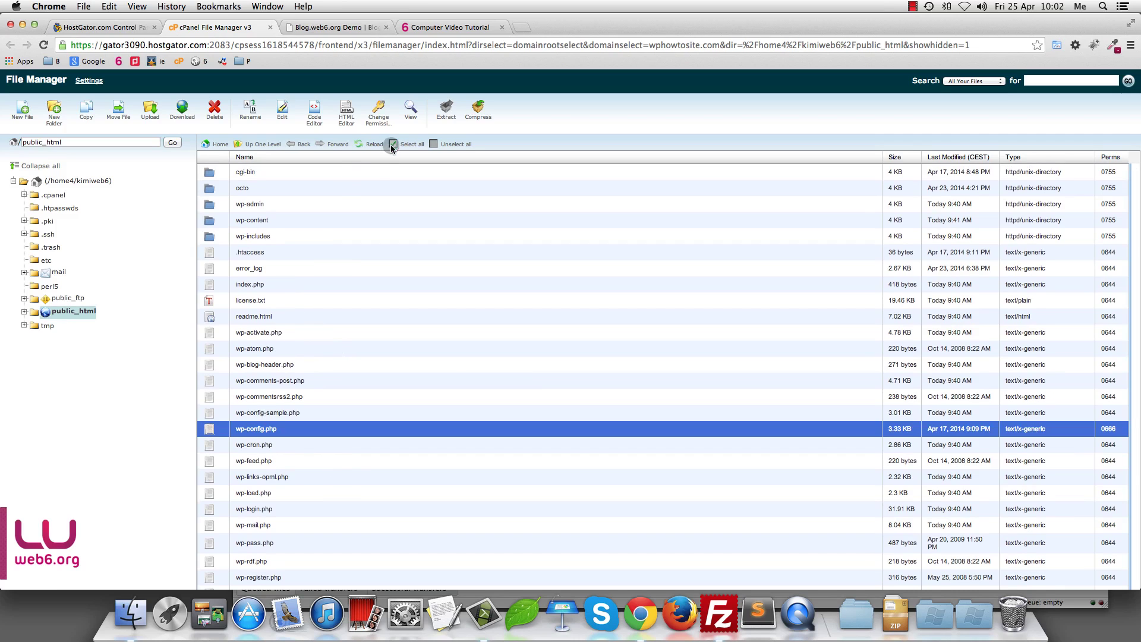
click(411, 109)
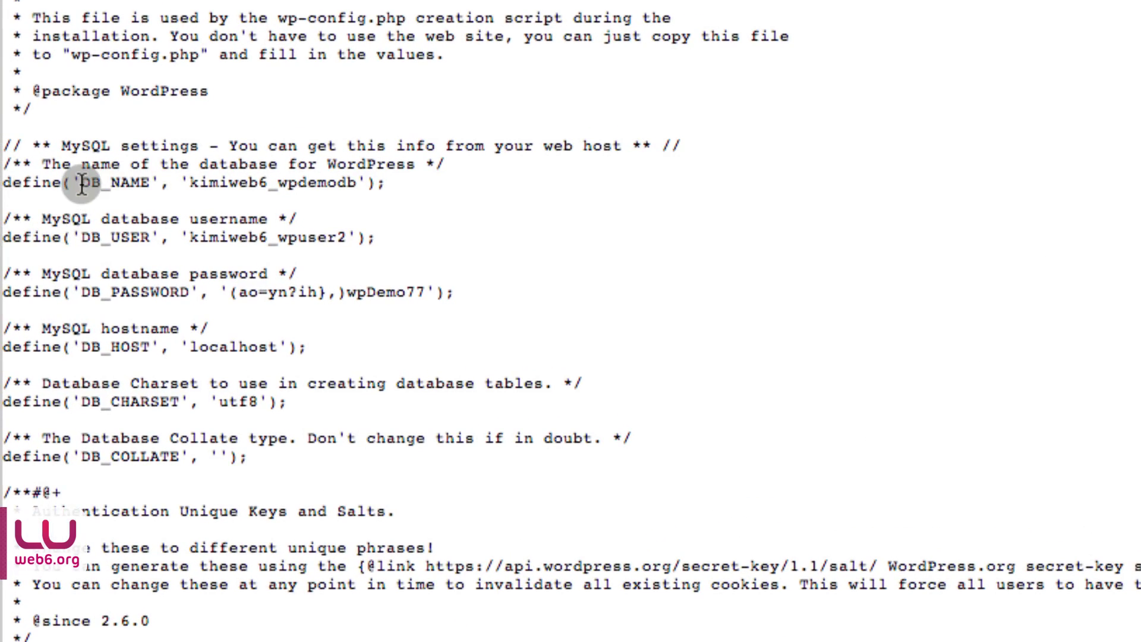
Step: Highlight the DB_NAME line in wp-config.php, then scroll cPanel down toward Databases
drag(82, 184, 365, 184)
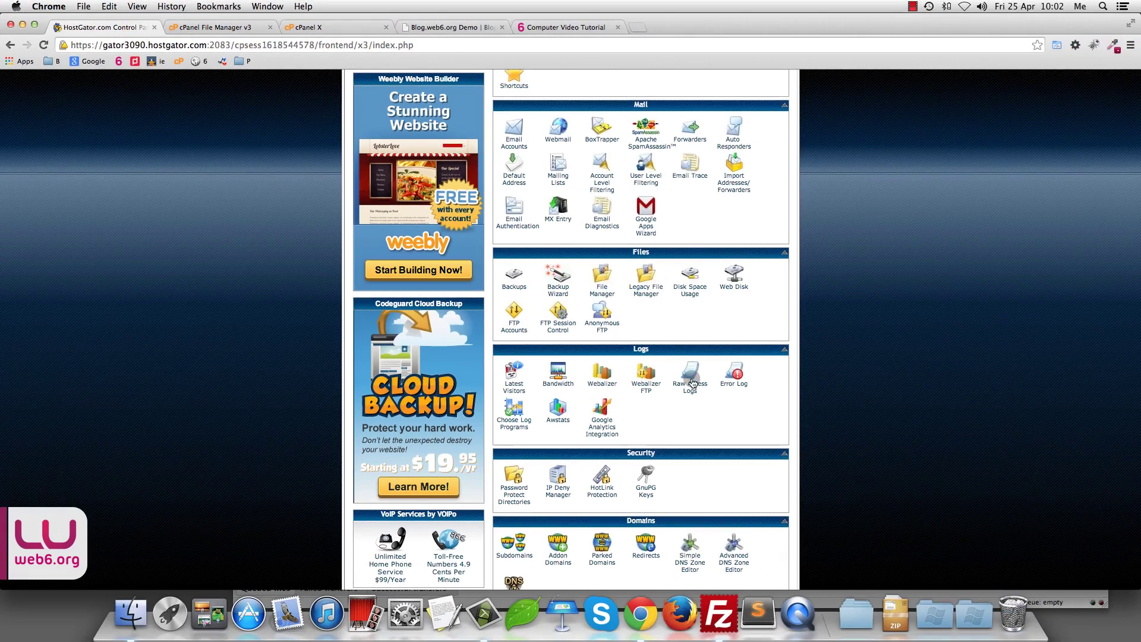
scroll(690, 380, down, 5)
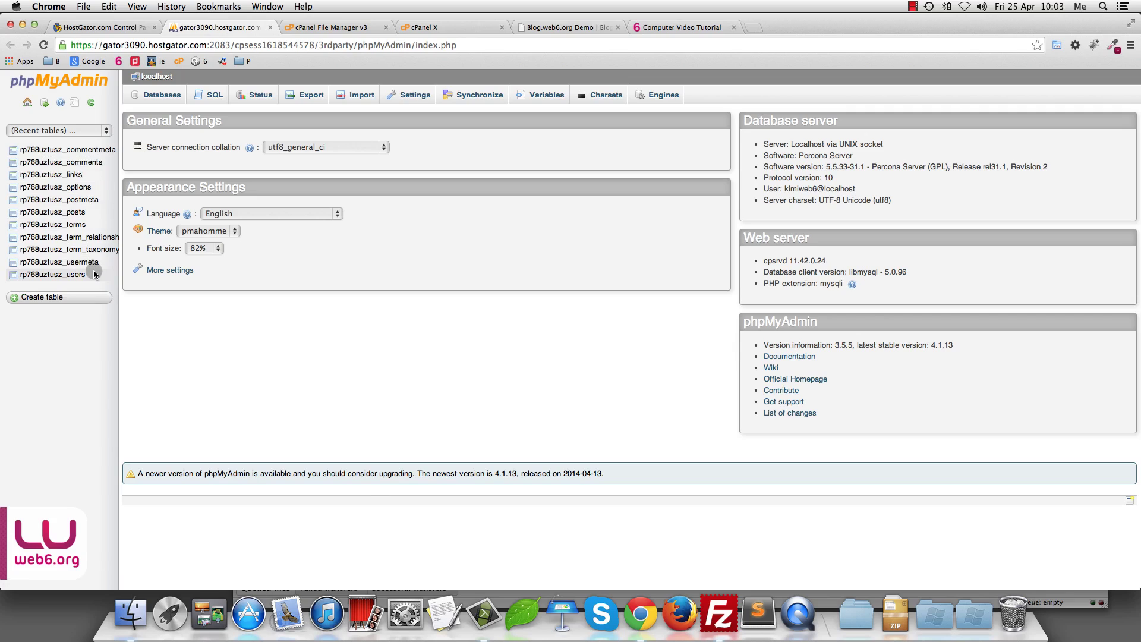
Step: List phpMyAdmin's databases and compare the single entry with DB_NAME in wp-config.php
click(154, 99)
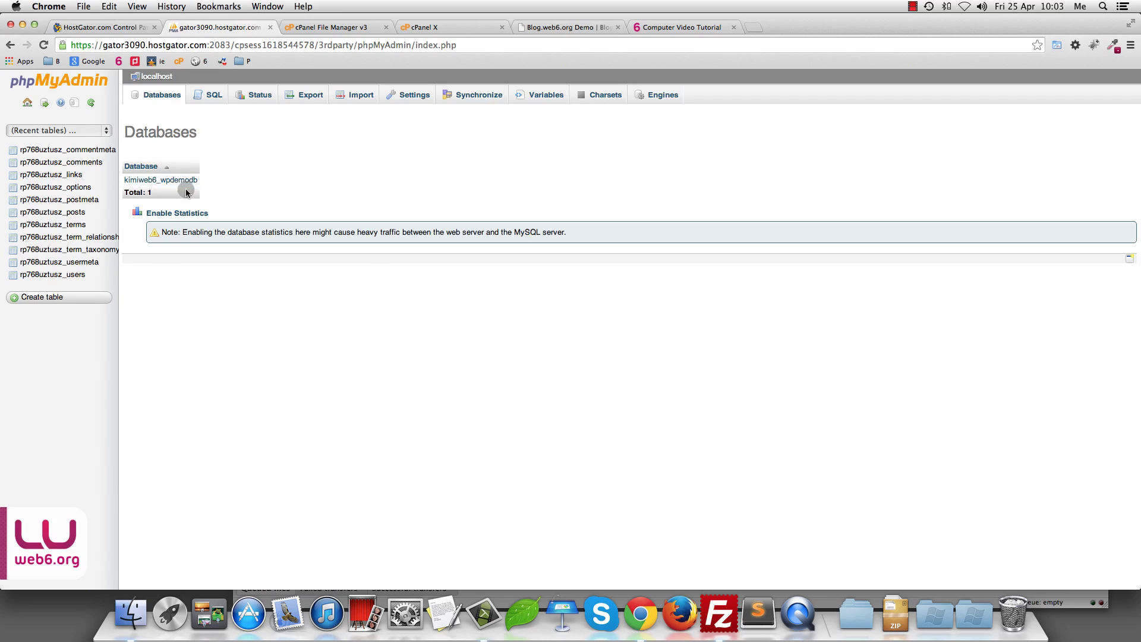
click(457, 26)
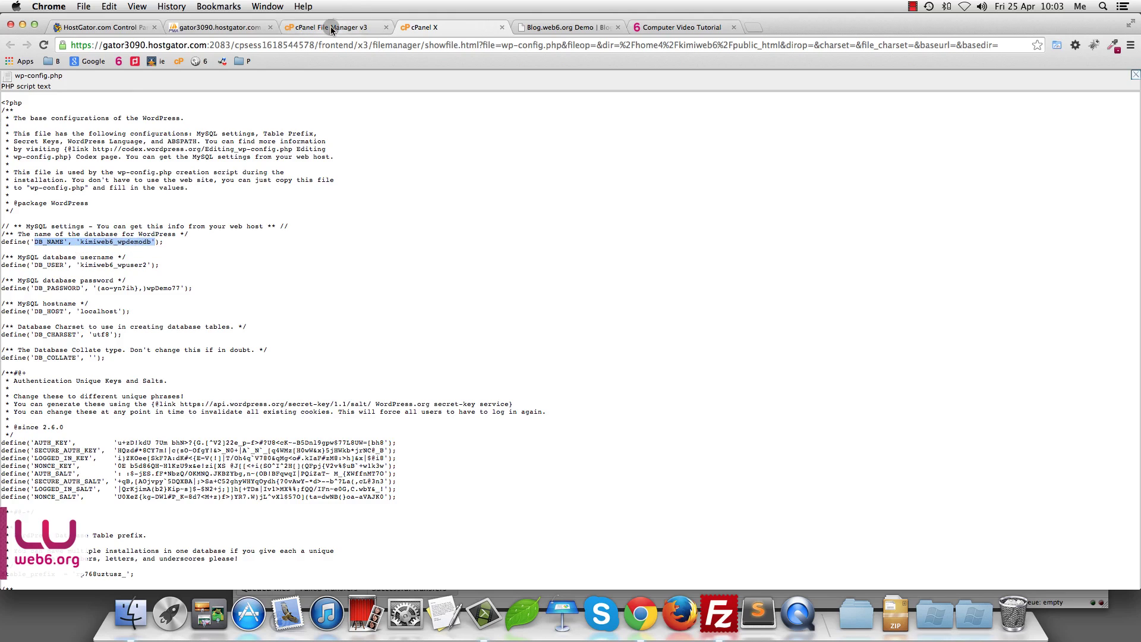
click(309, 27)
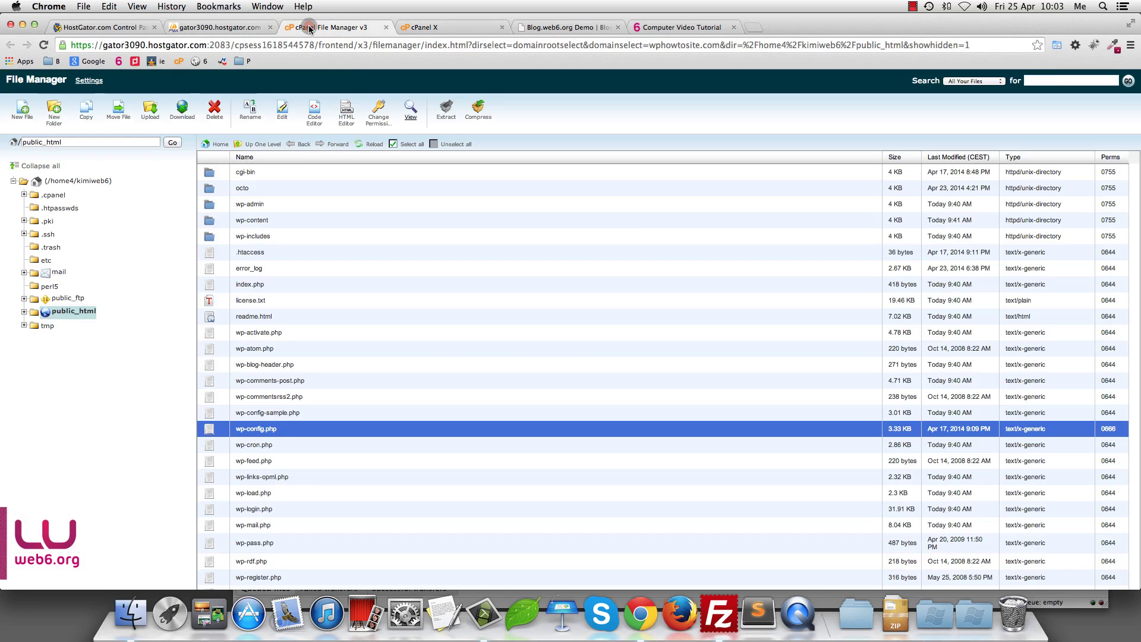
click(247, 28)
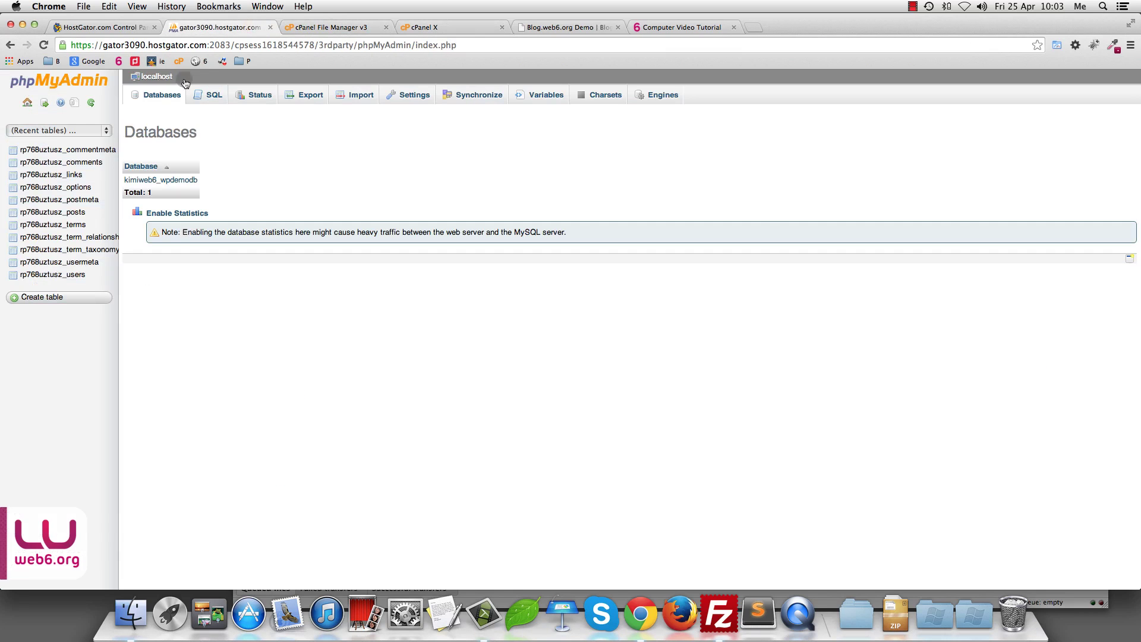
Step: Open kimiweb6_wpdemodb, check all 11 tables, and choose Export from 'With selected'
click(167, 180)
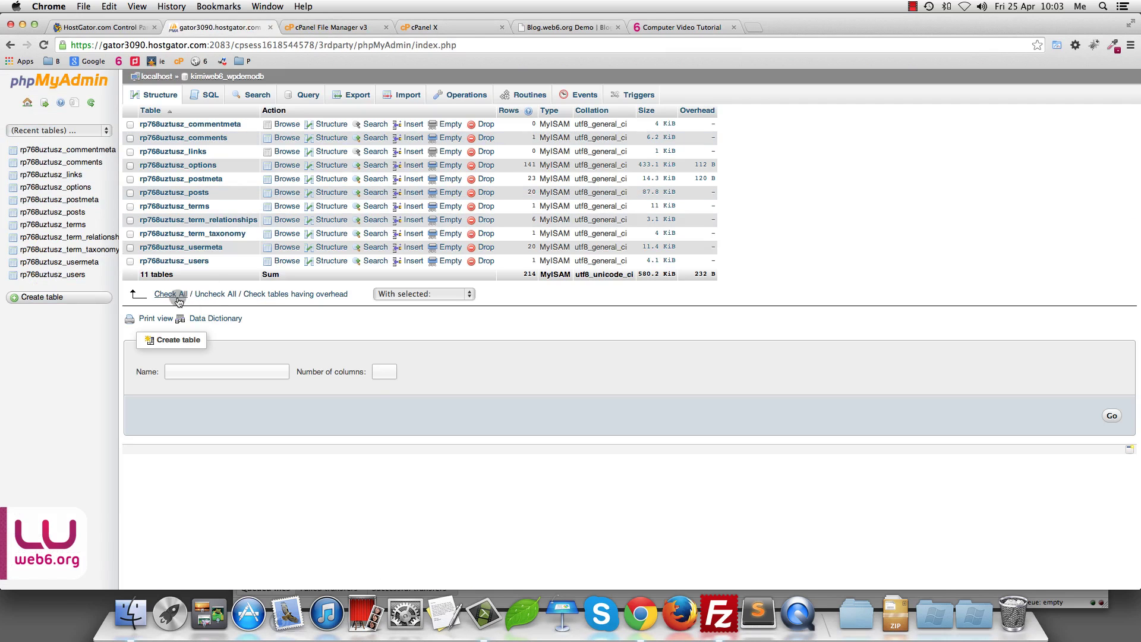
click(172, 295)
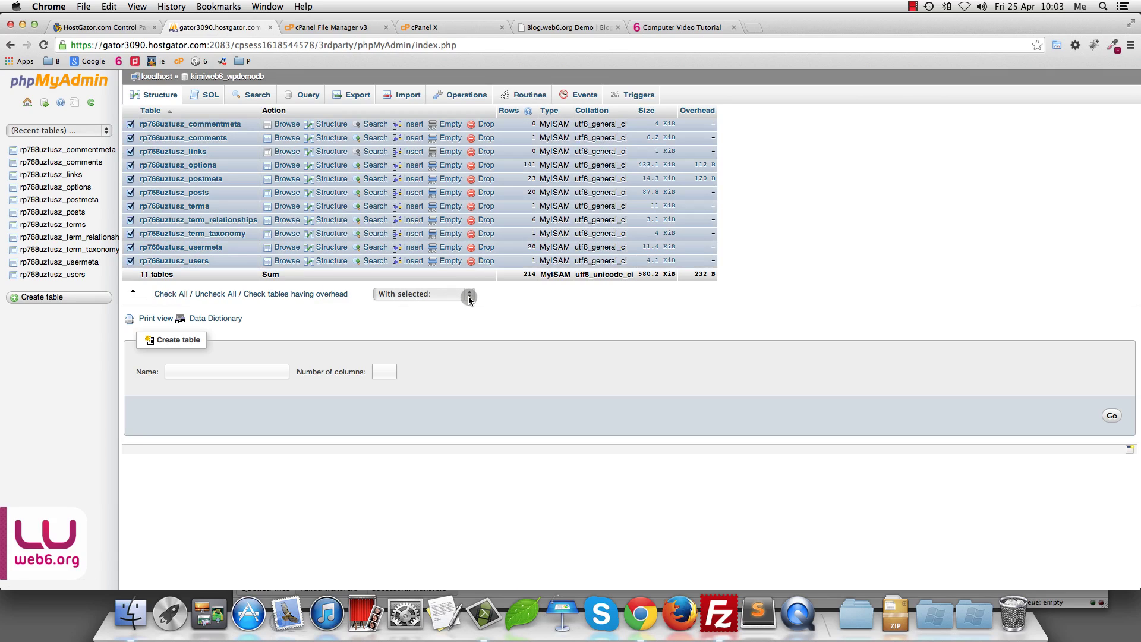
click(354, 98)
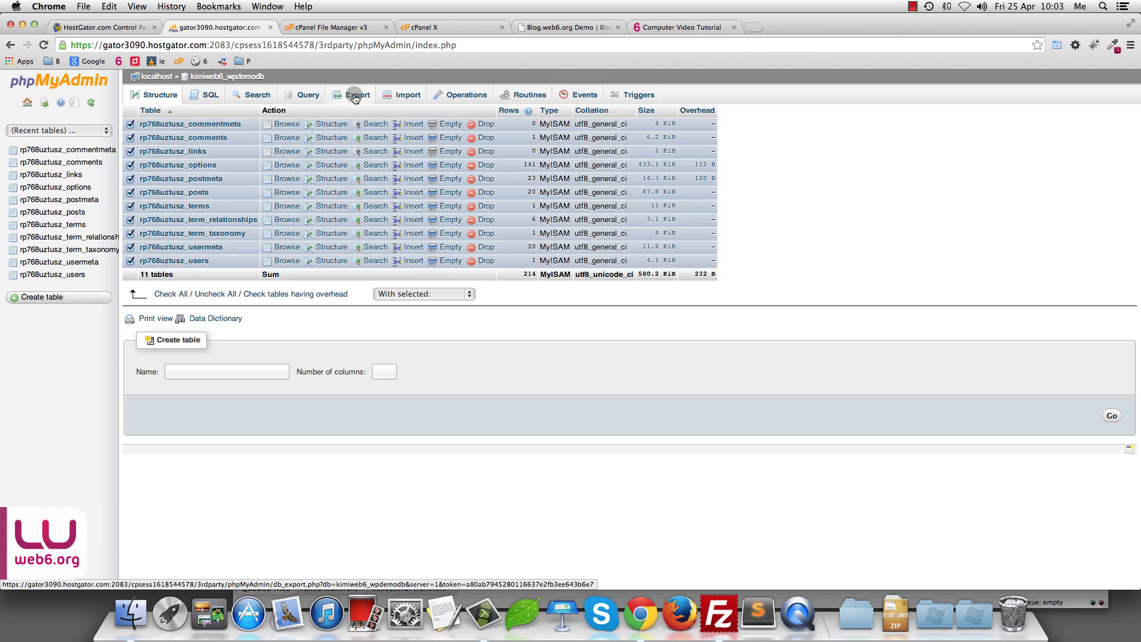
click(474, 294)
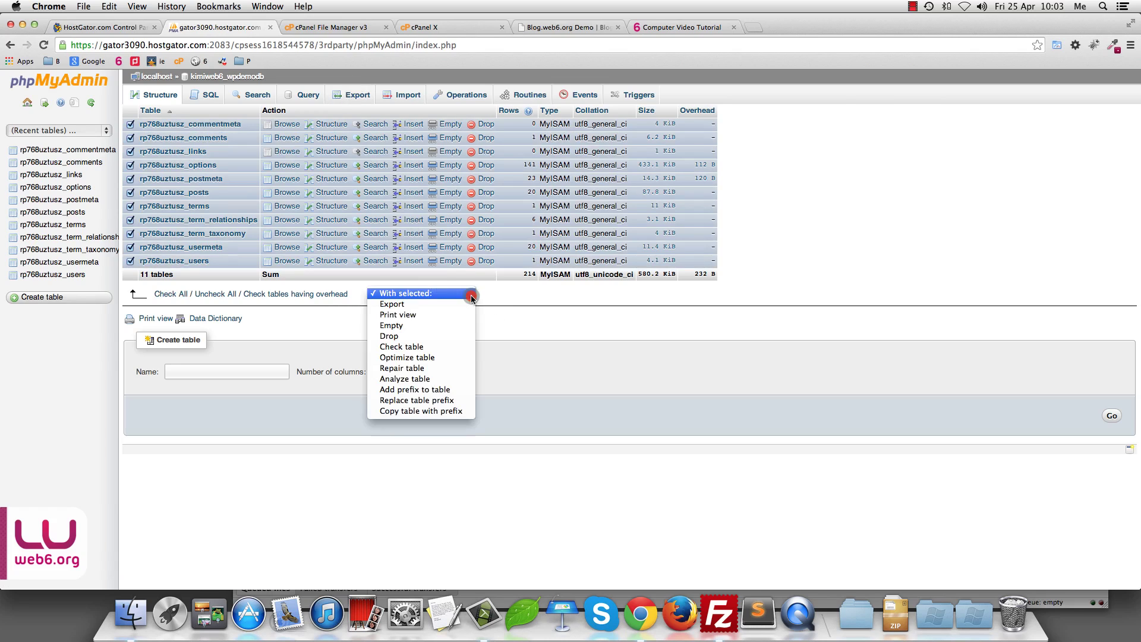
click(391, 305)
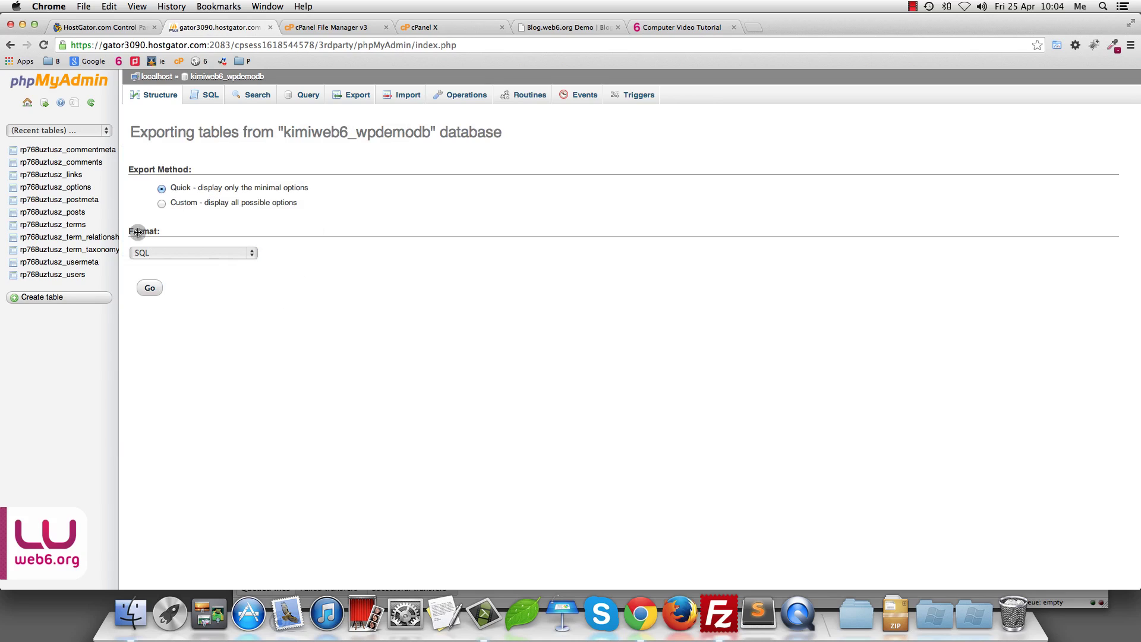
Step: Run the Quick SQL export and find kimiweb6_wpdemodb.sql on the Desktop in Finder
click(150, 288)
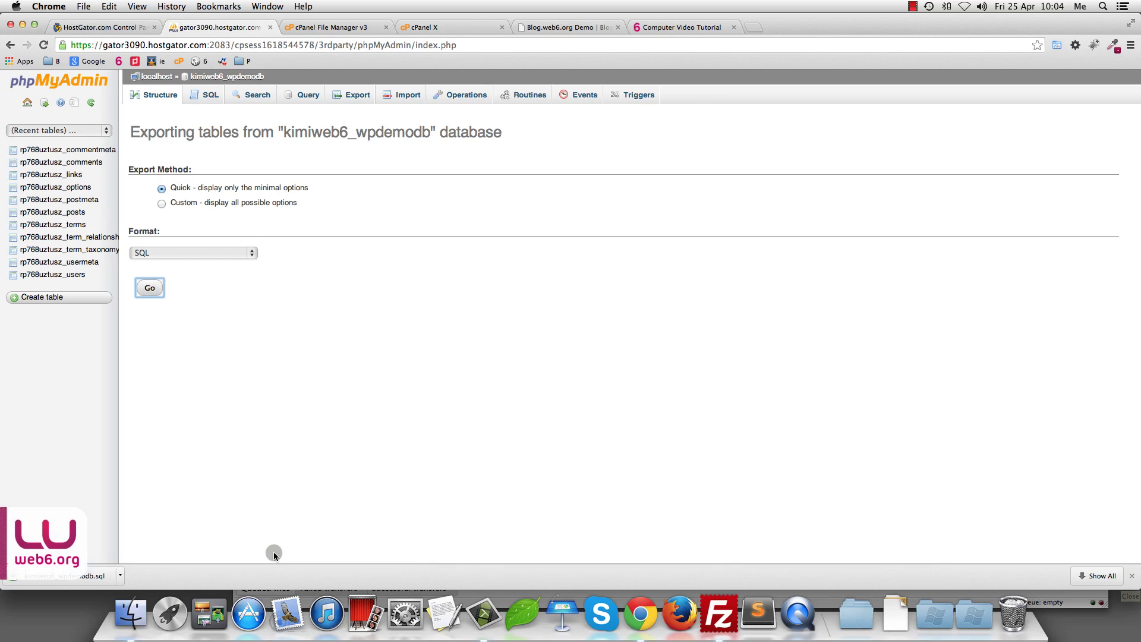
click(127, 616)
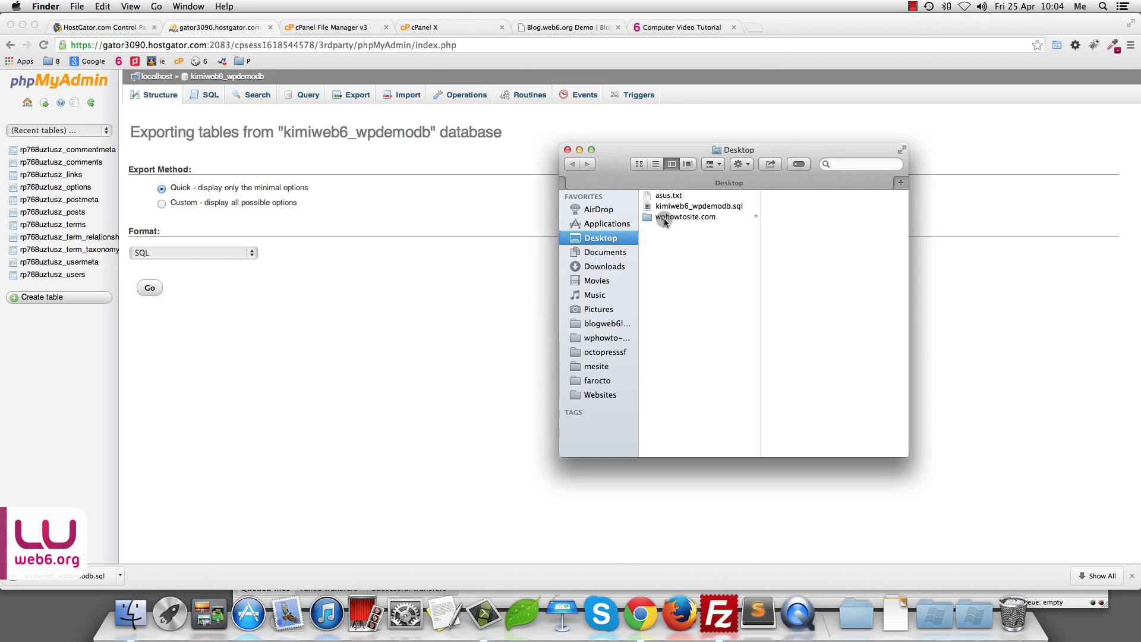
Step: Create a new folder named databases inside the wphowtosite.com folder
click(705, 216)
right_click(818, 221)
click(833, 233)
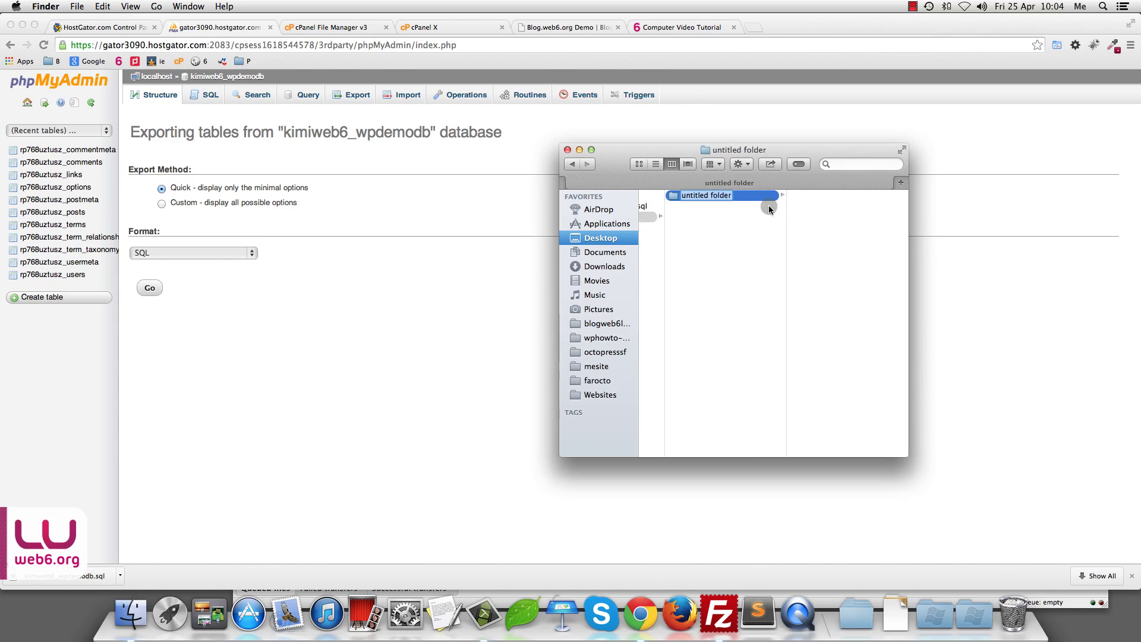
text(databases)
key(Return)
Step: Move kimiweb6_wpdemodb.sql into the new databases folder
scroll(721, 263, left, 3)
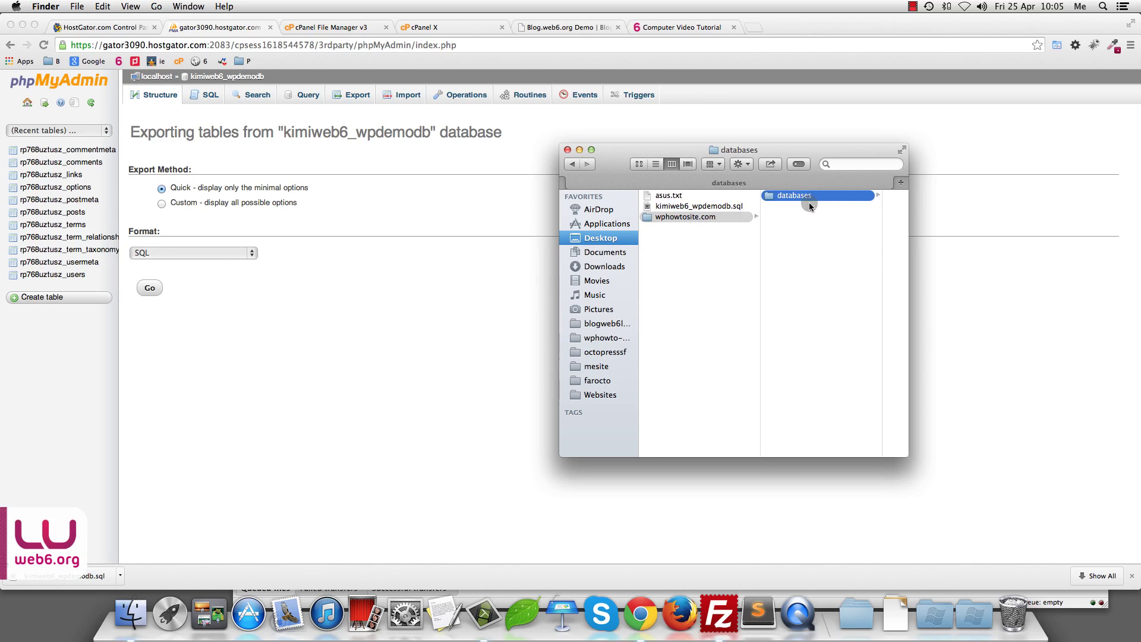
click(713, 206)
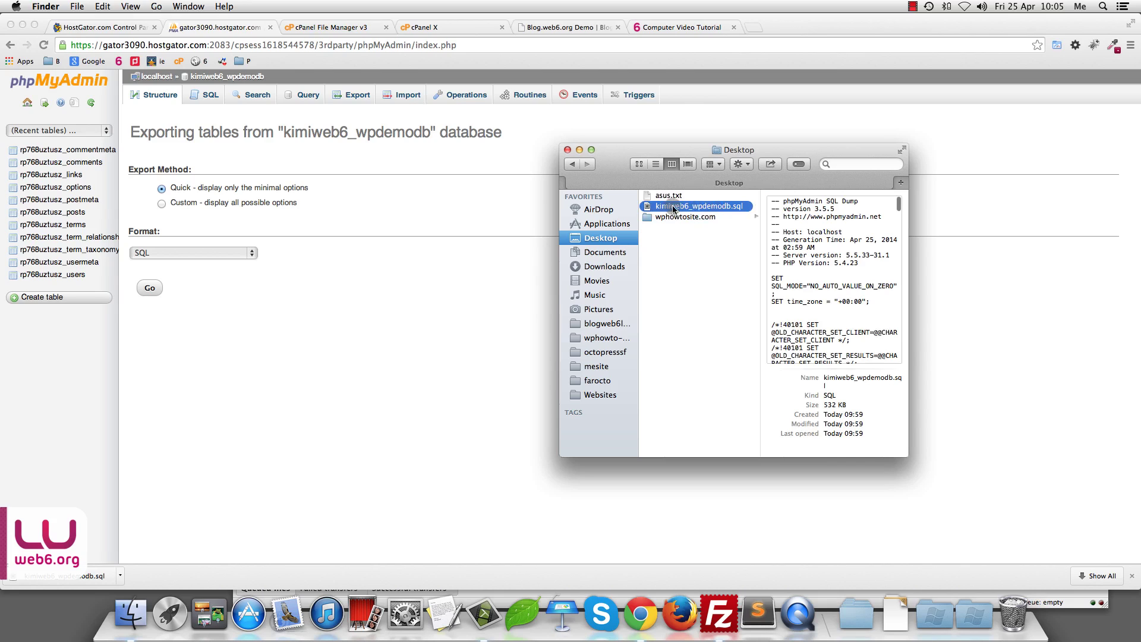
drag(673, 208, 779, 193)
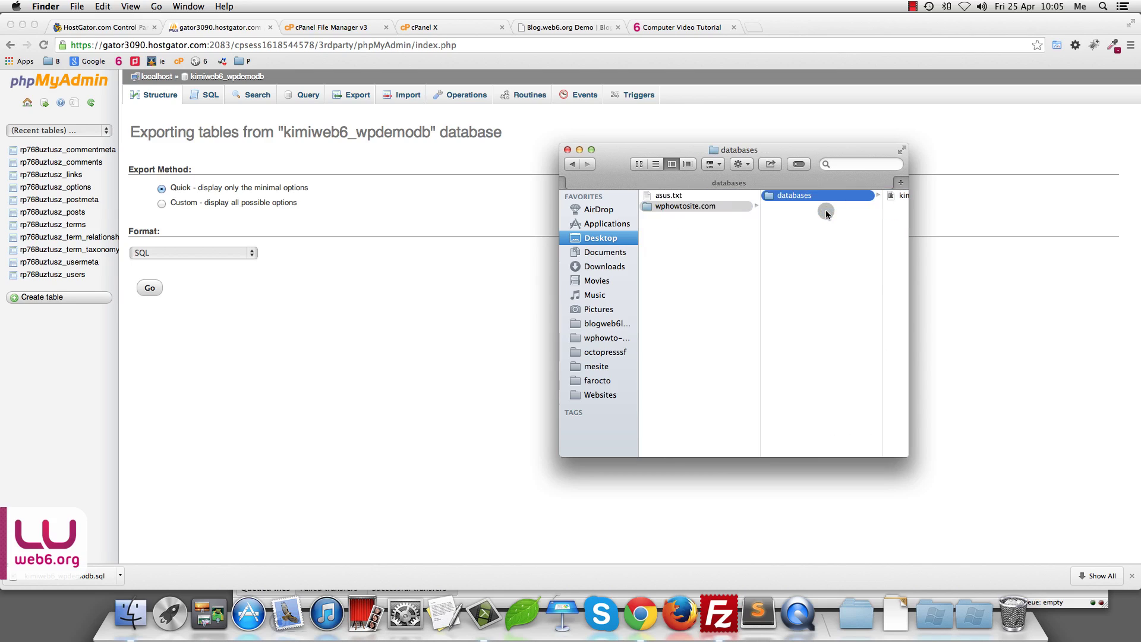
scroll(861, 211, right, 2)
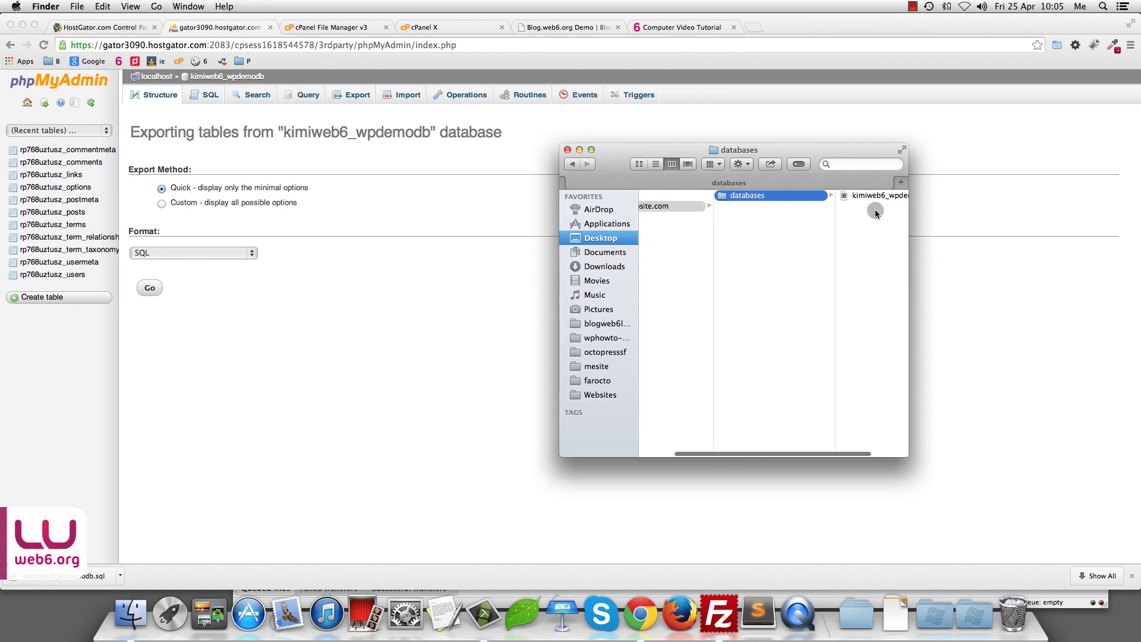
scroll(874, 209, right, 2)
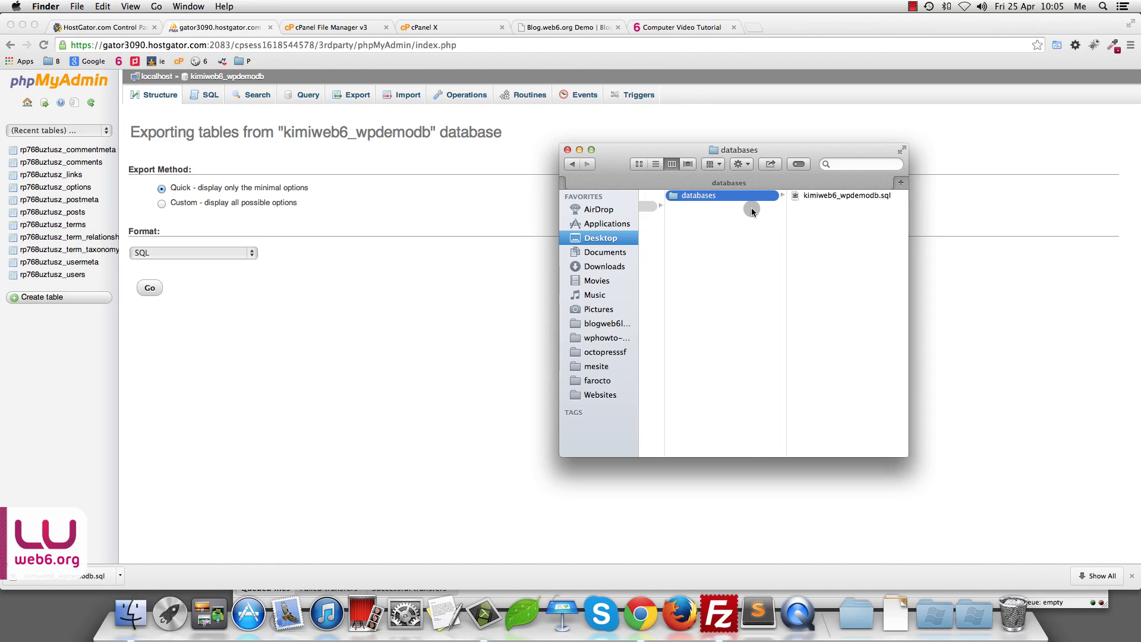
scroll(751, 208, left, 3)
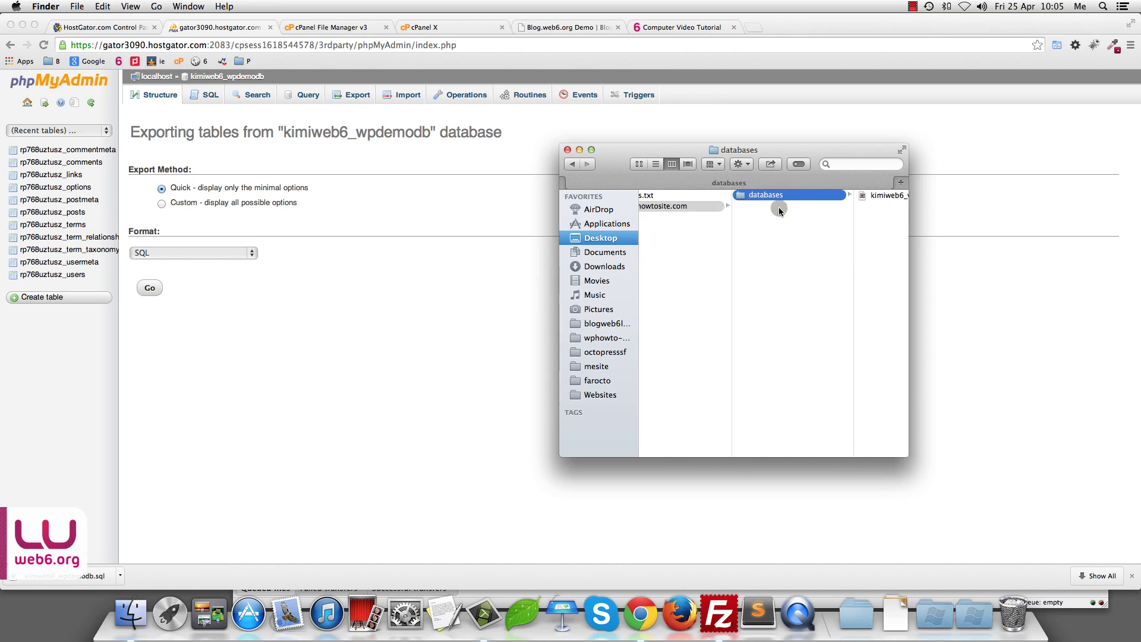
scroll(775, 208, left, 2)
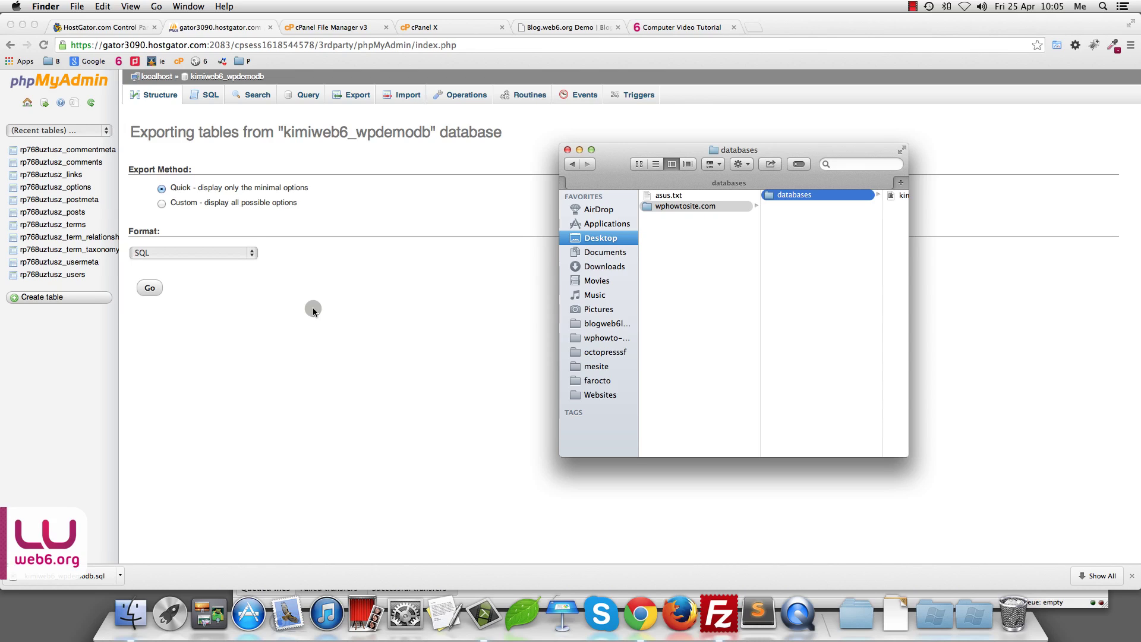
click(313, 307)
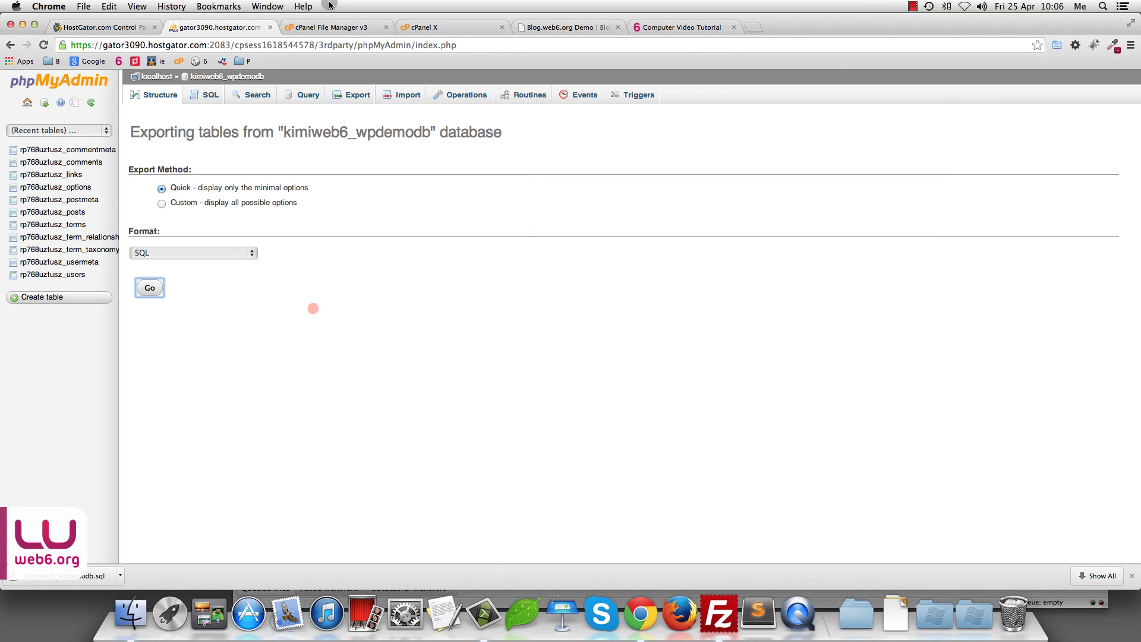
Step: Close the phpMyAdmin and cPanel X tabs, returning to File Manager
click(271, 27)
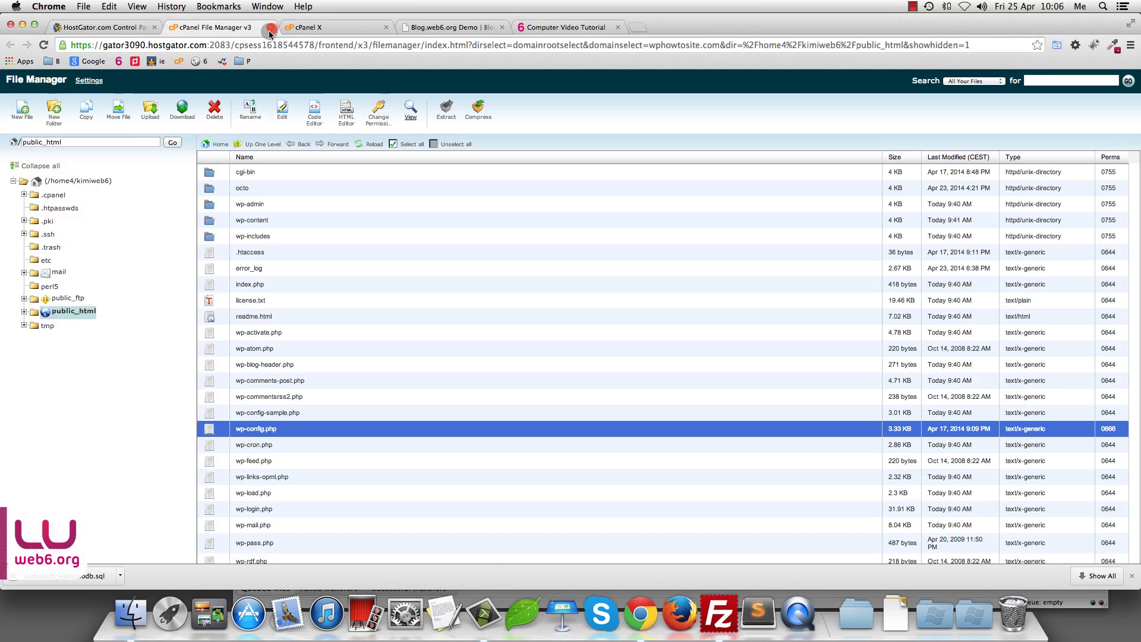
click(336, 27)
click(387, 28)
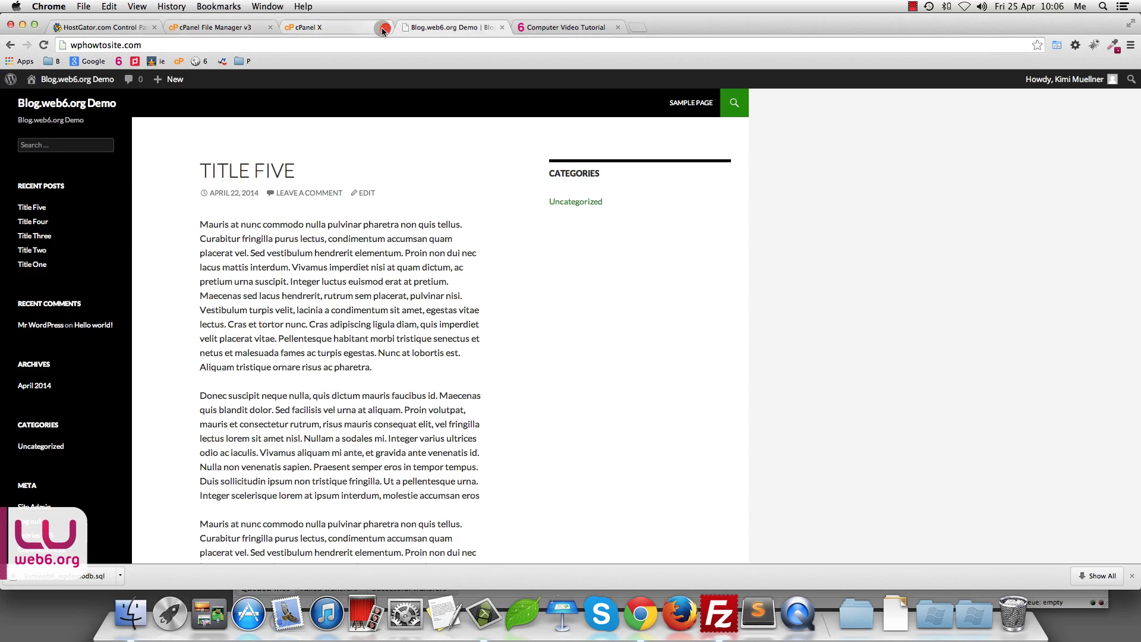
click(223, 30)
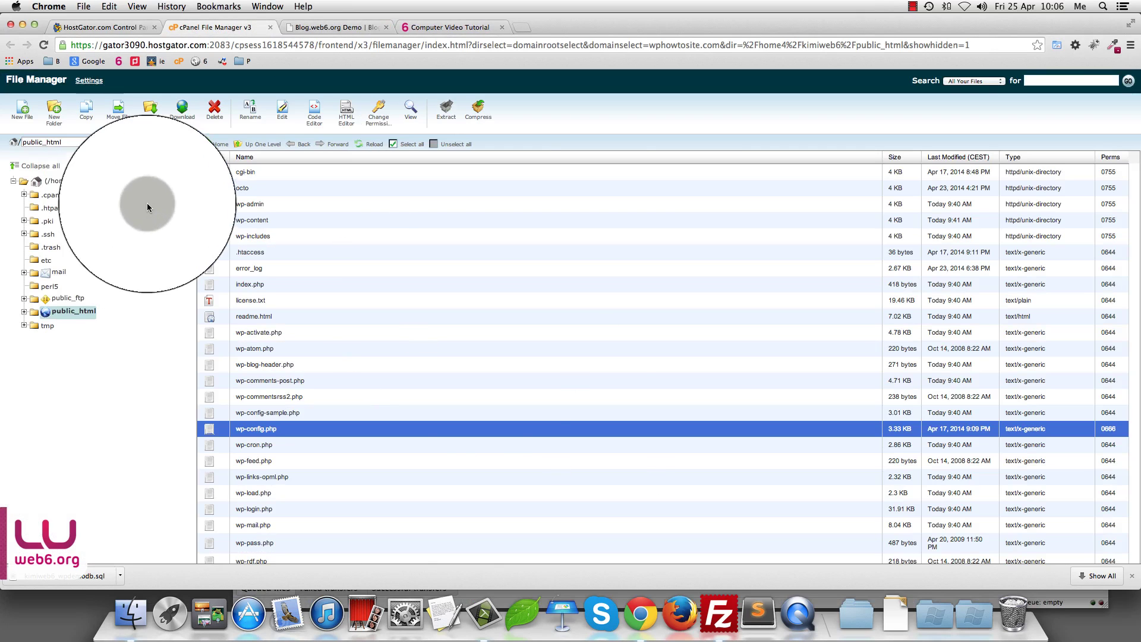
Step: Select every file and folder in public_html
click(336, 173)
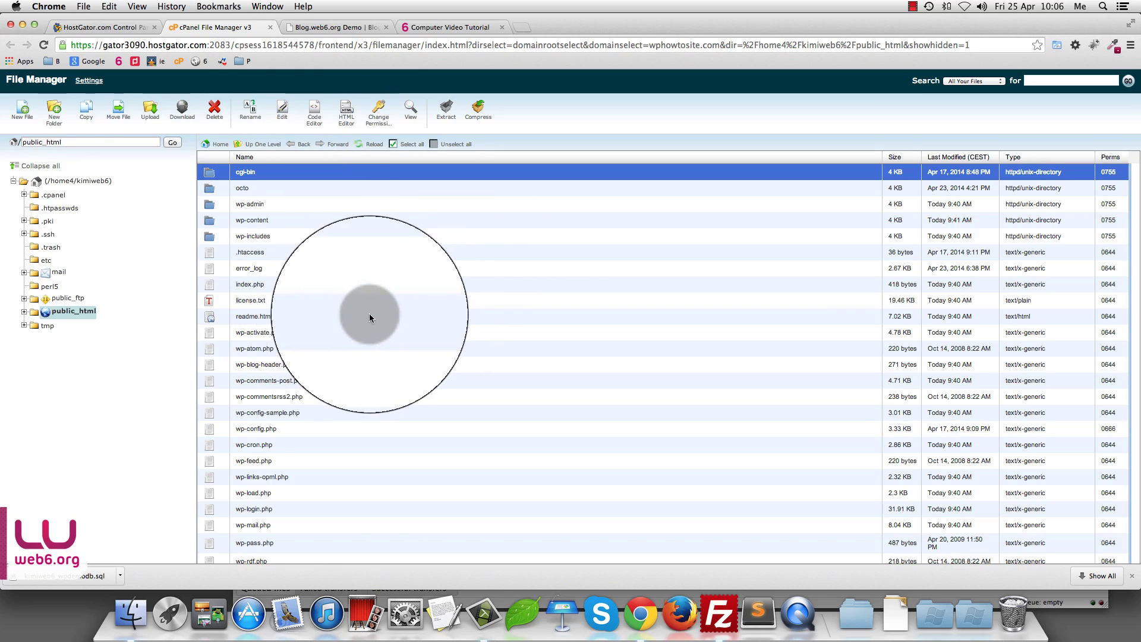
click(398, 150)
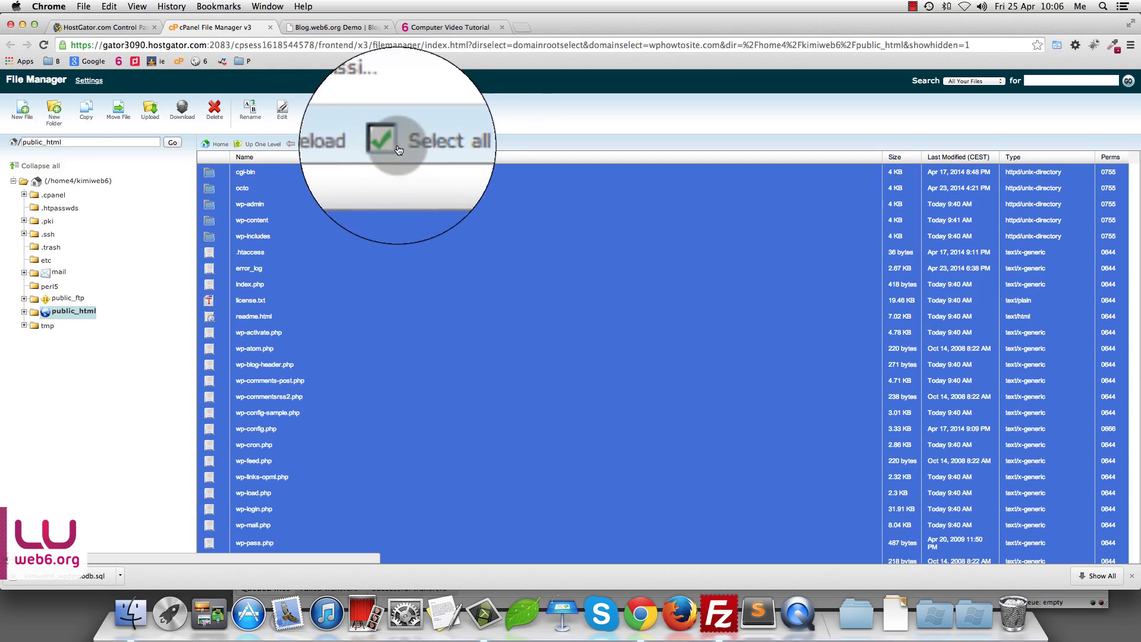
scroll(683, 387, down, 3)
scroll(683, 386, up, 3)
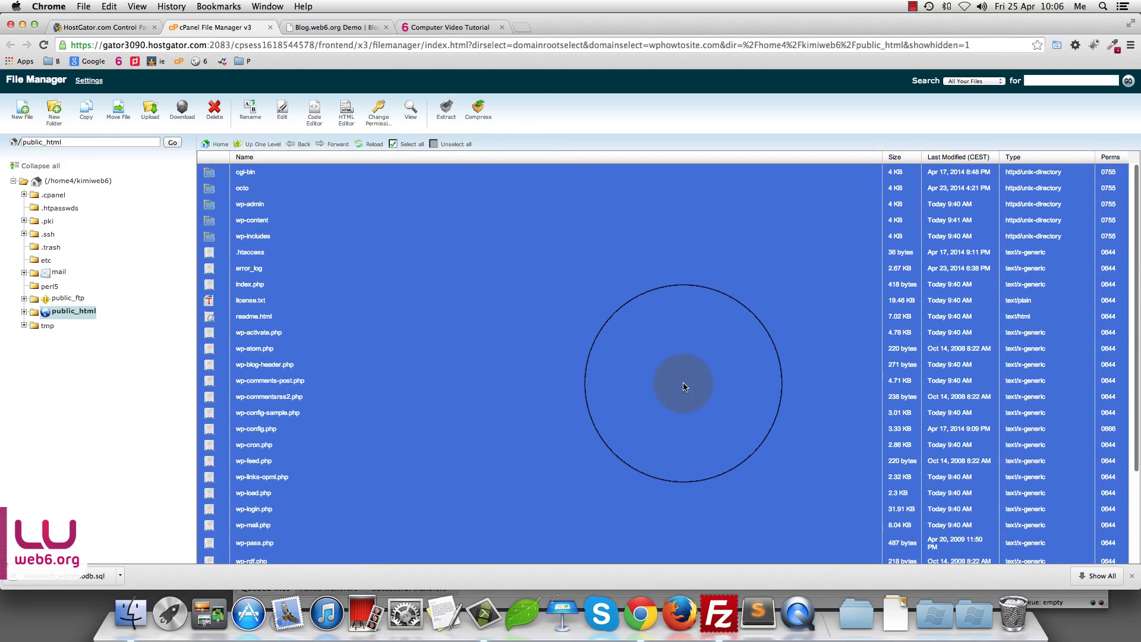
Step: Compress the selection into an archive named wpbackup66.zip
click(477, 110)
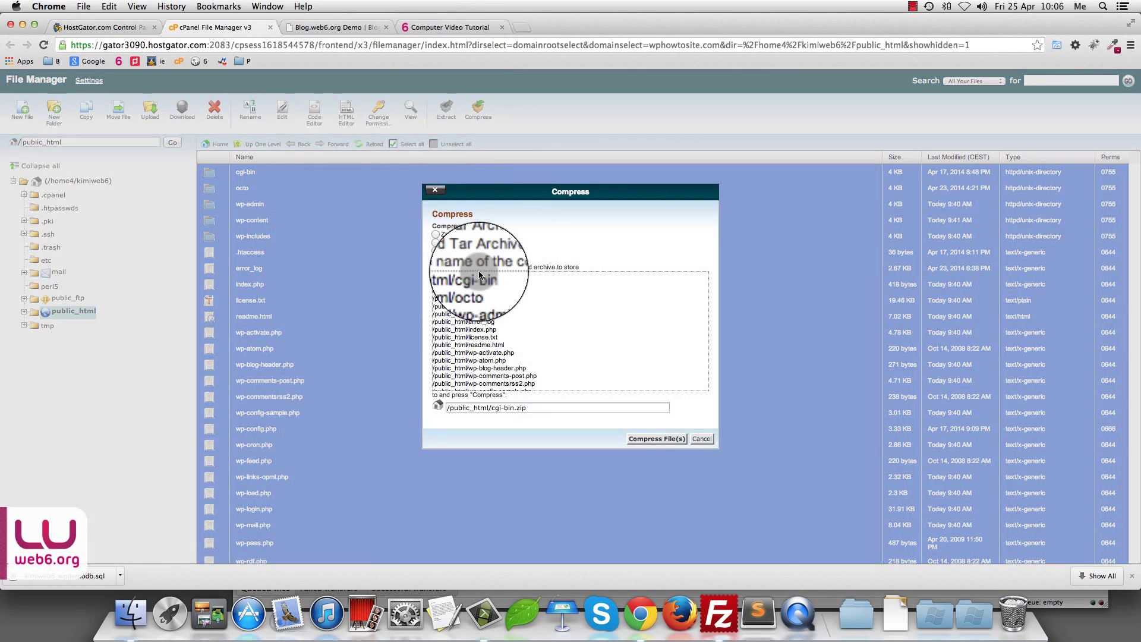
click(491, 408)
drag(491, 409, 513, 409)
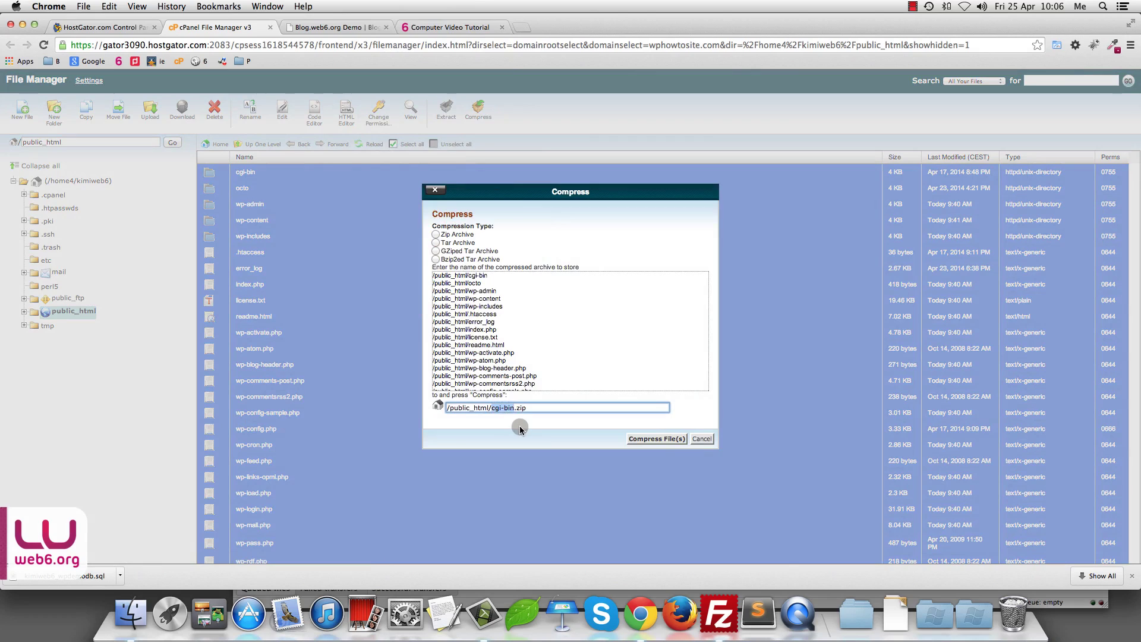
text(ran)
key(BackSpace)
key(BackSpace)
key(BackSpace)
text(wpbackup66)
click(664, 438)
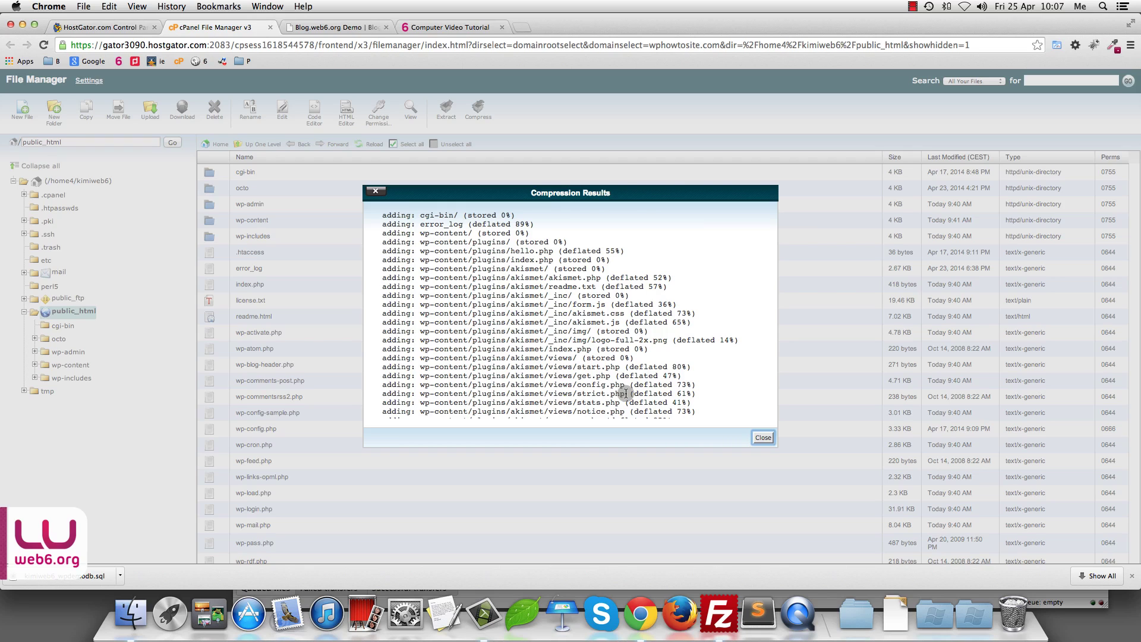
Step: Download the 5.98 MB wpbackup66.zip from public_html to the computer
click(763, 438)
scroll(380, 414, down, 5)
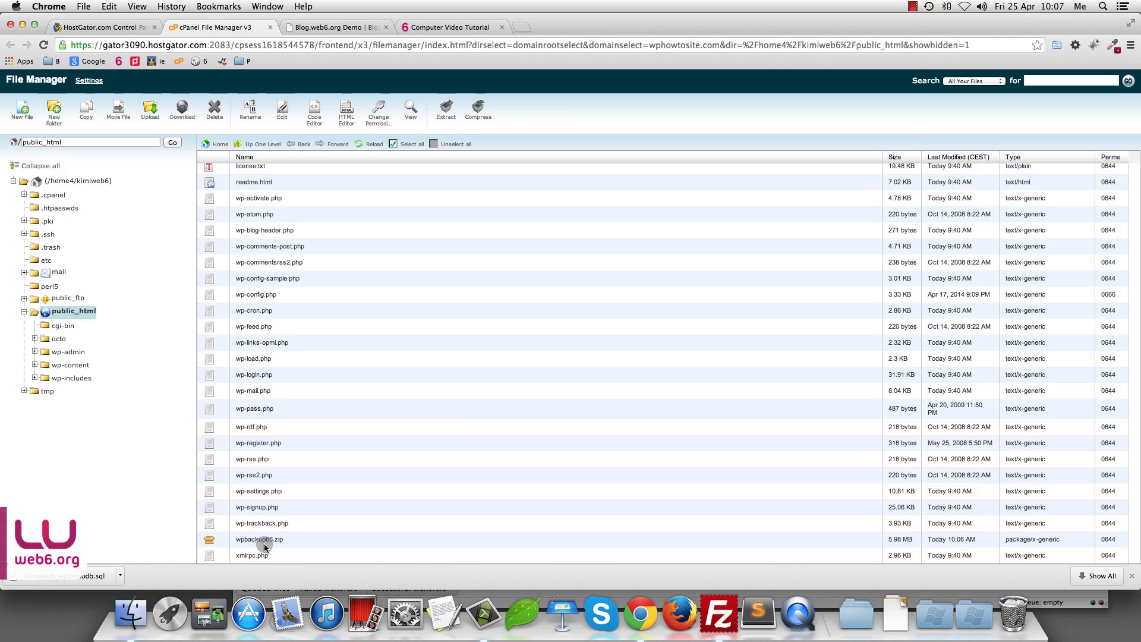
click(208, 541)
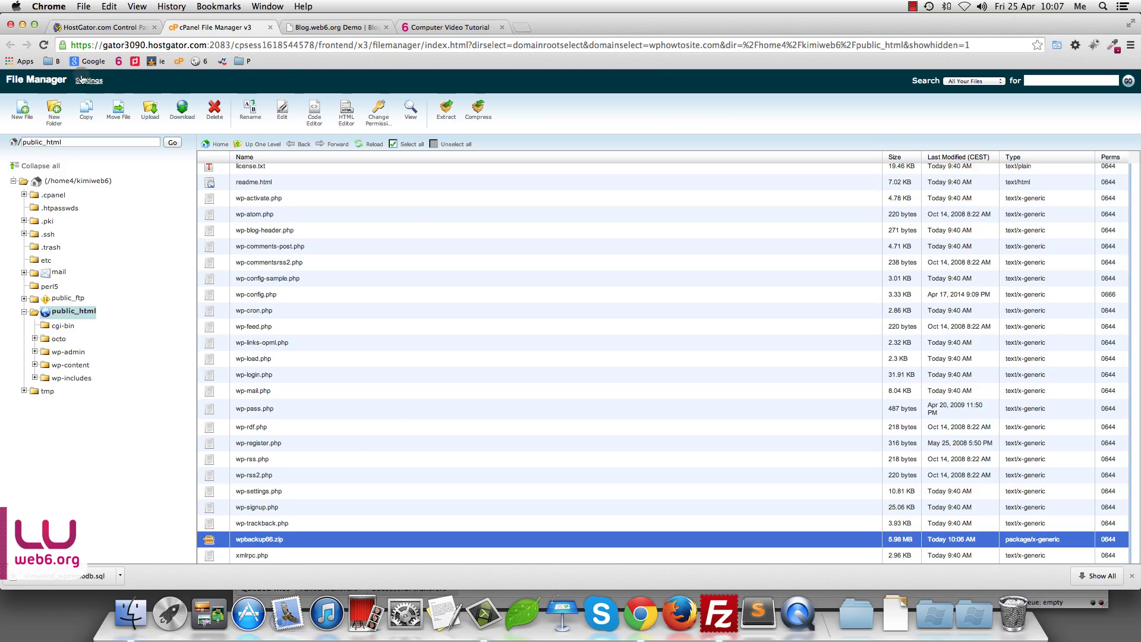
click(179, 110)
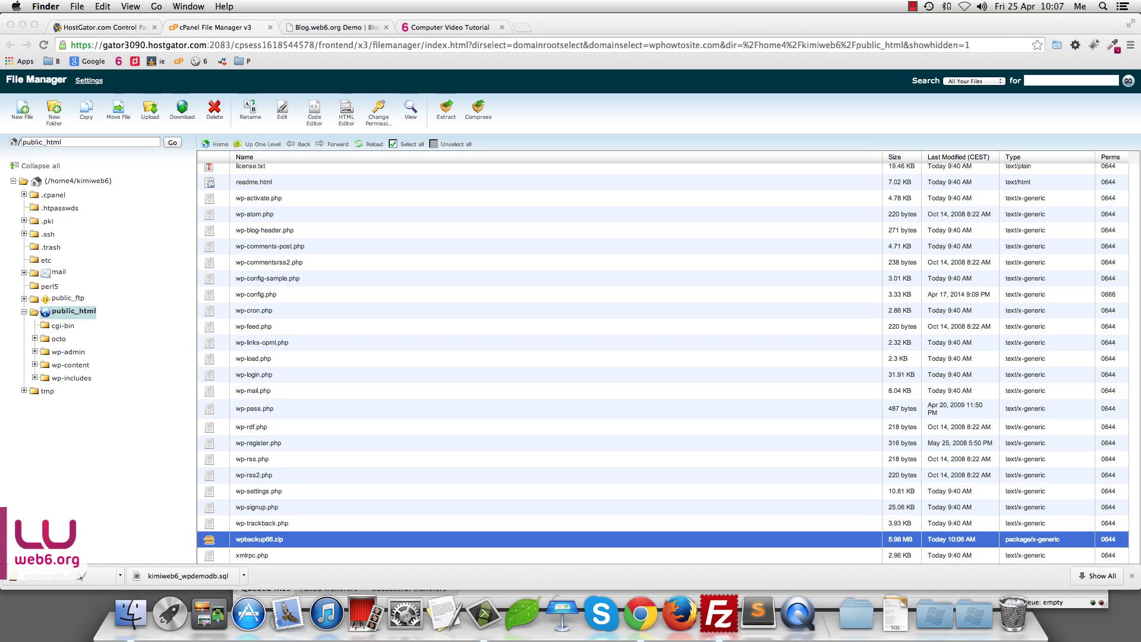
Step: Move the downloaded wpbackup66.zip into the wphowtosite.com folder and extract it
click(130, 611)
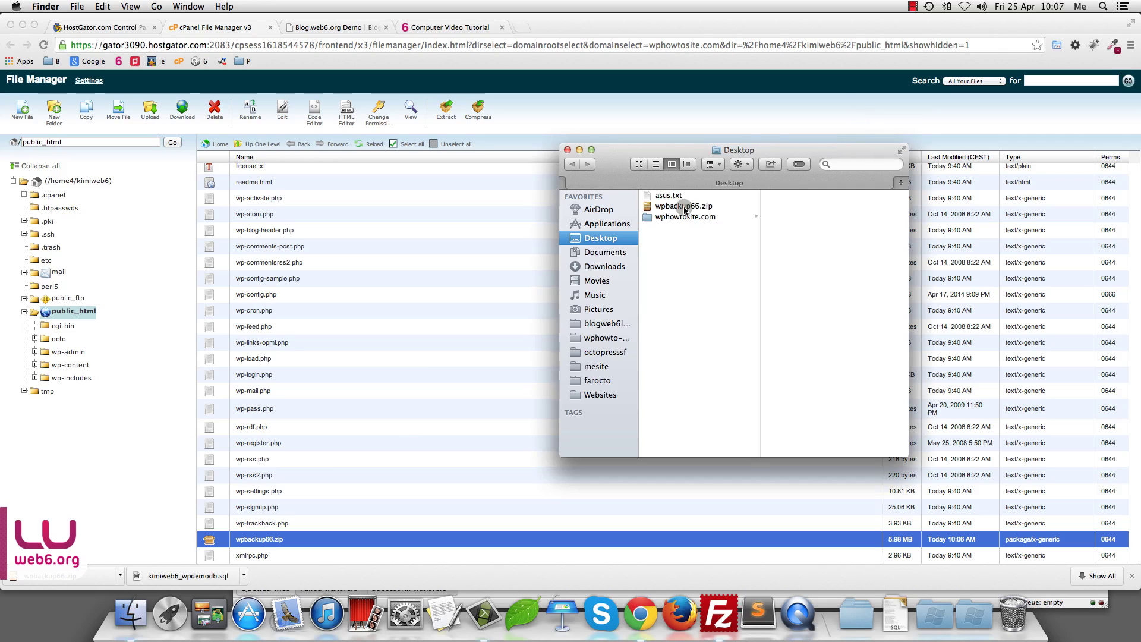
drag(691, 208, 814, 218)
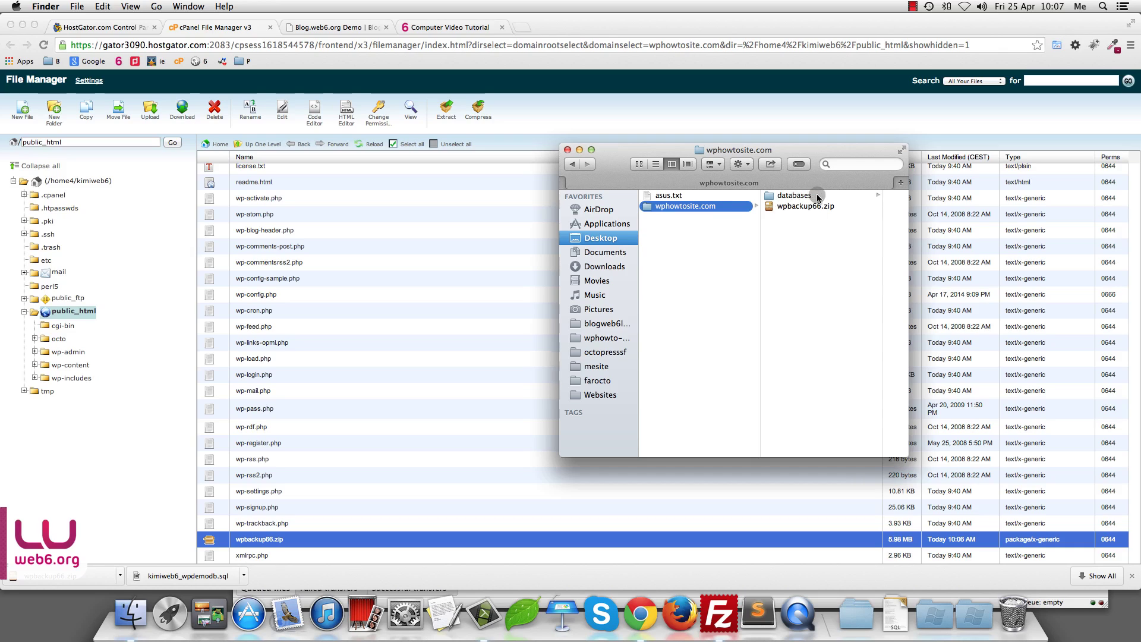
click(805, 207)
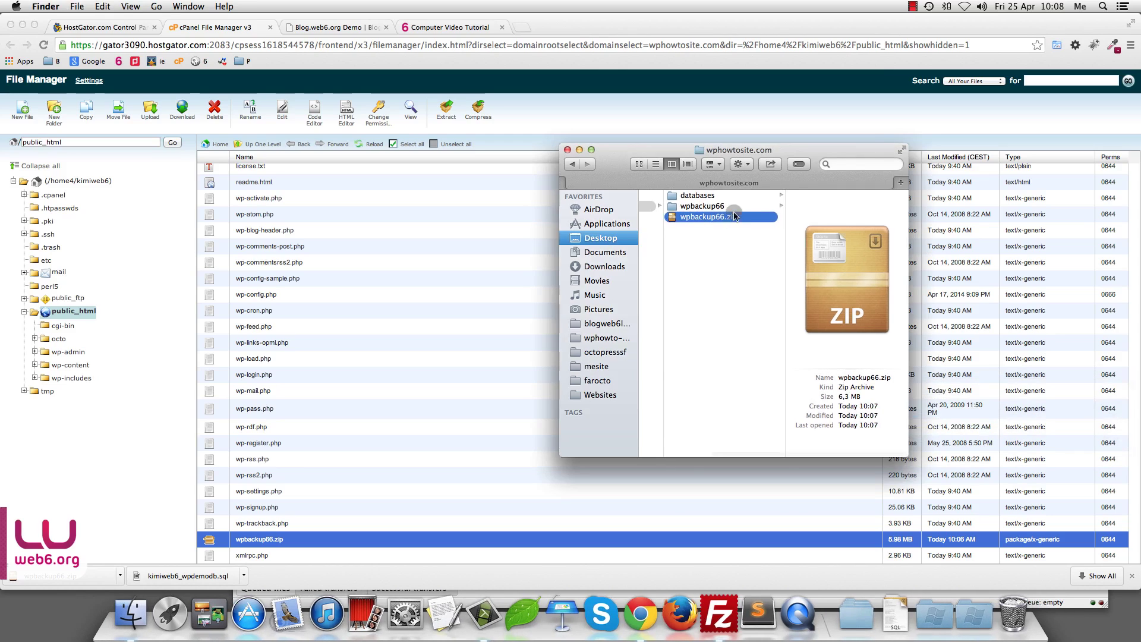
Step: Browse the extracted wpbackup66 folder's WordPress files, such as wp-config.php and wp-admin
click(716, 208)
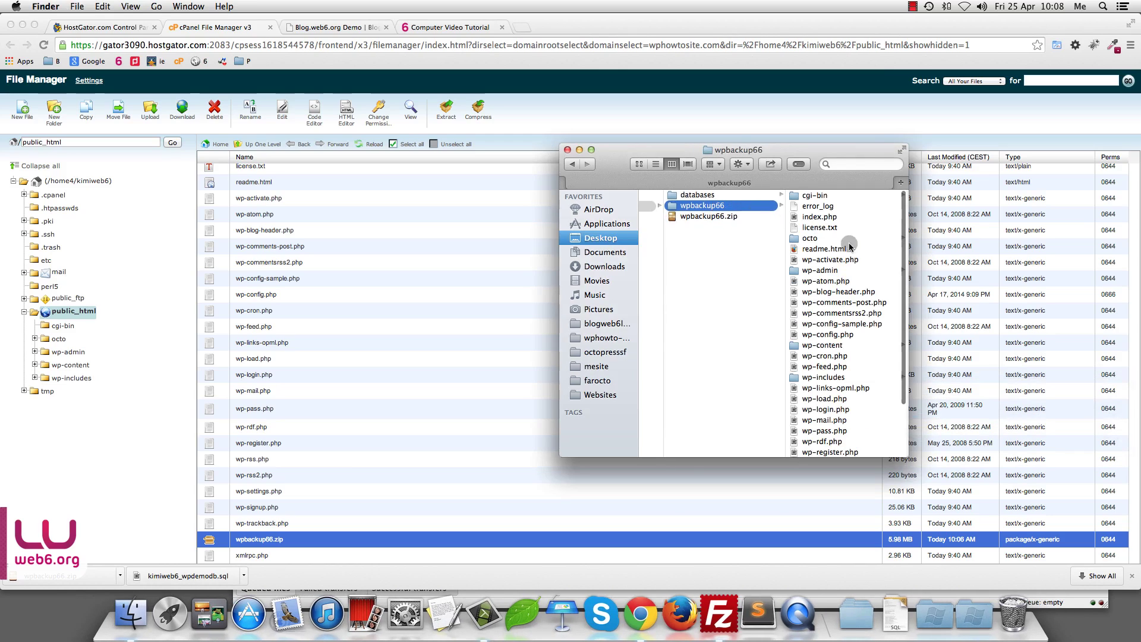
scroll(324, 280, up, 5)
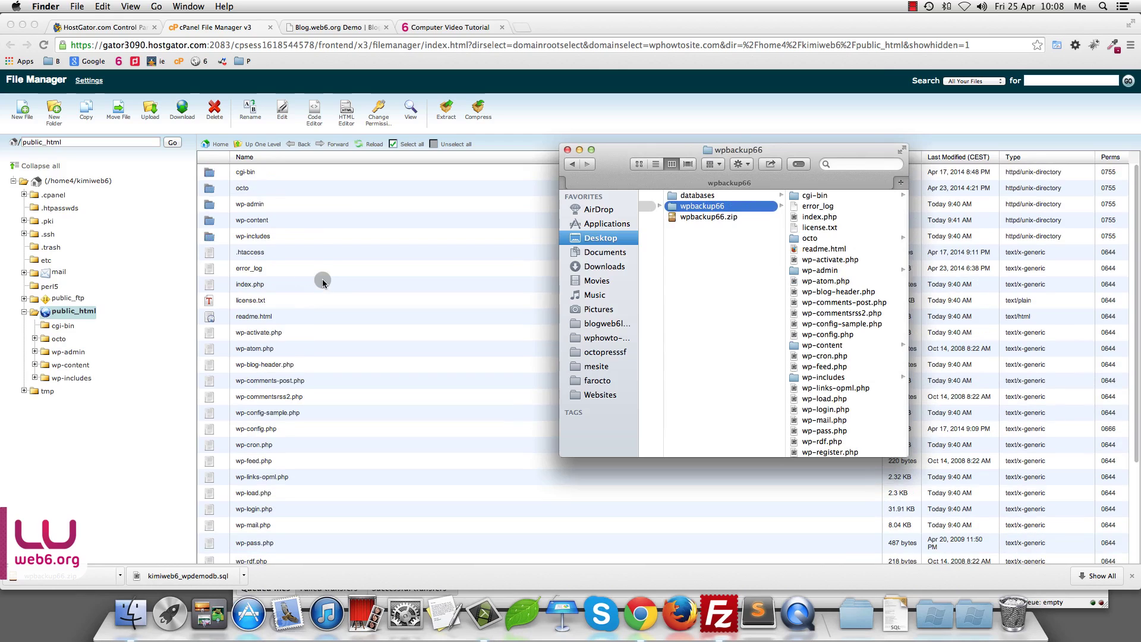
scroll(855, 311, down, 3)
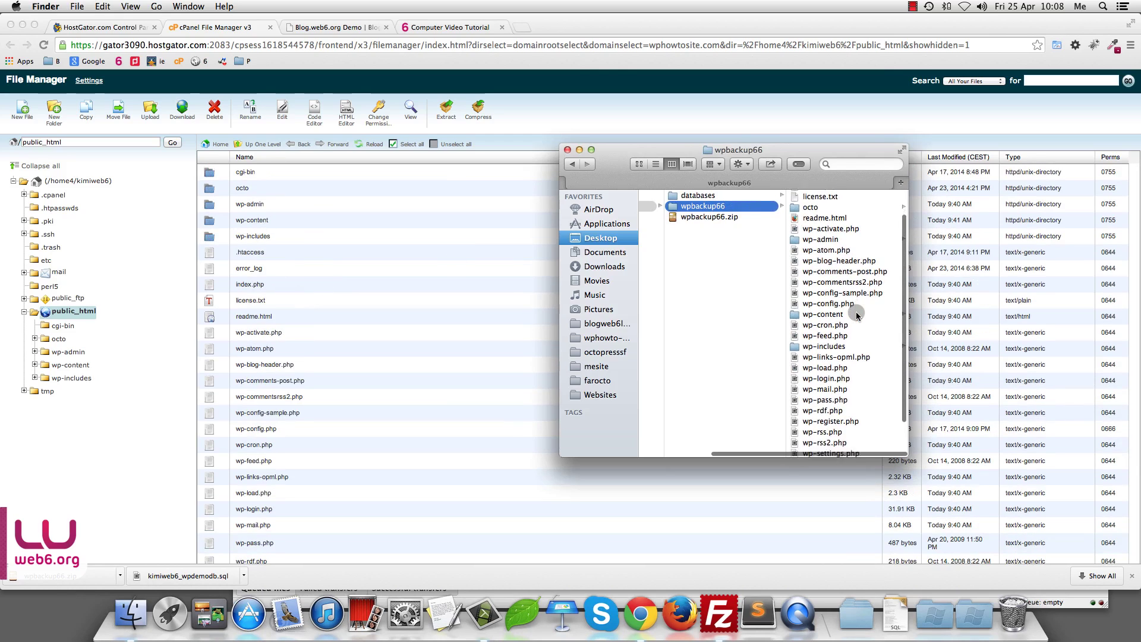
scroll(857, 315, up, 3)
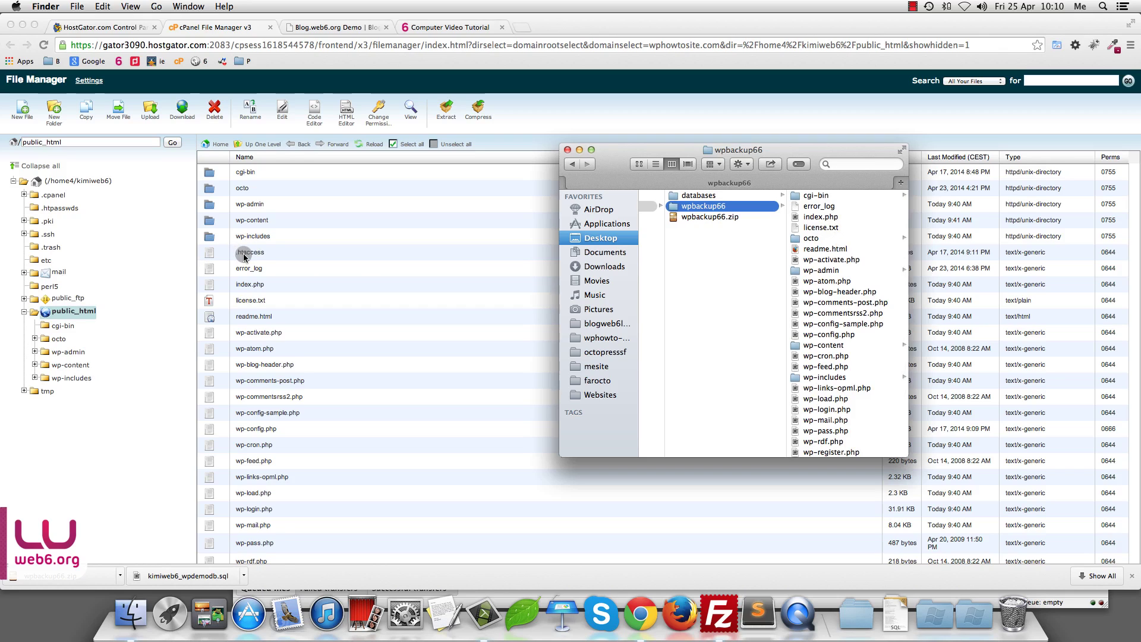
scroll(841, 296, down, 2)
scroll(841, 296, up, 2)
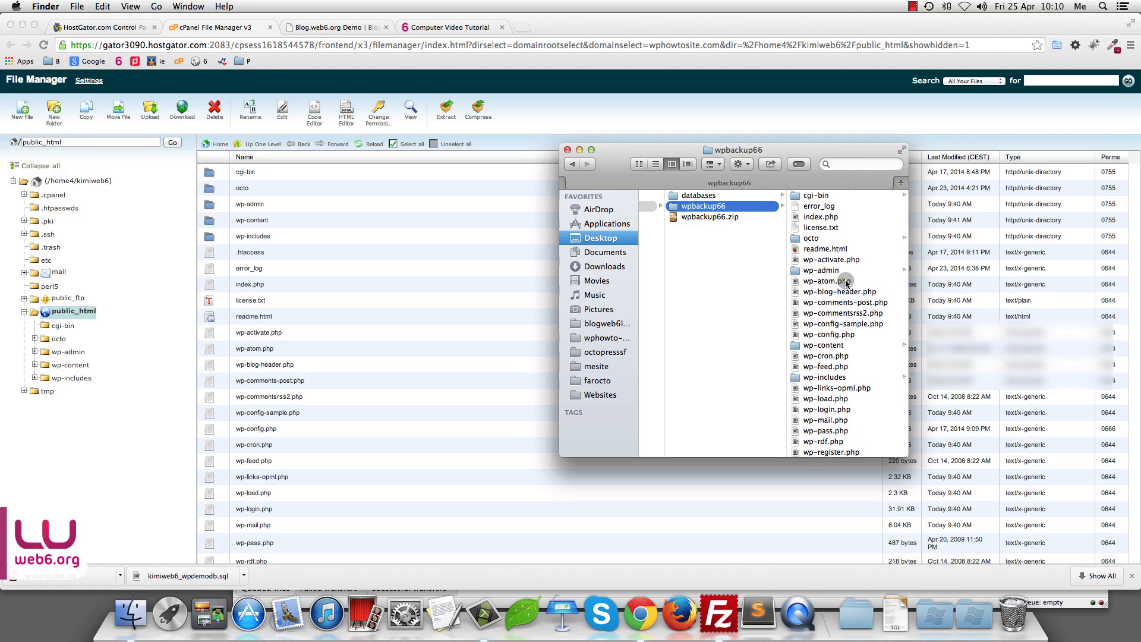
Step: Launch Terminal from Spotlight
key(super+space)
text(te)
key(Return)
drag(934, 111, 671, 389)
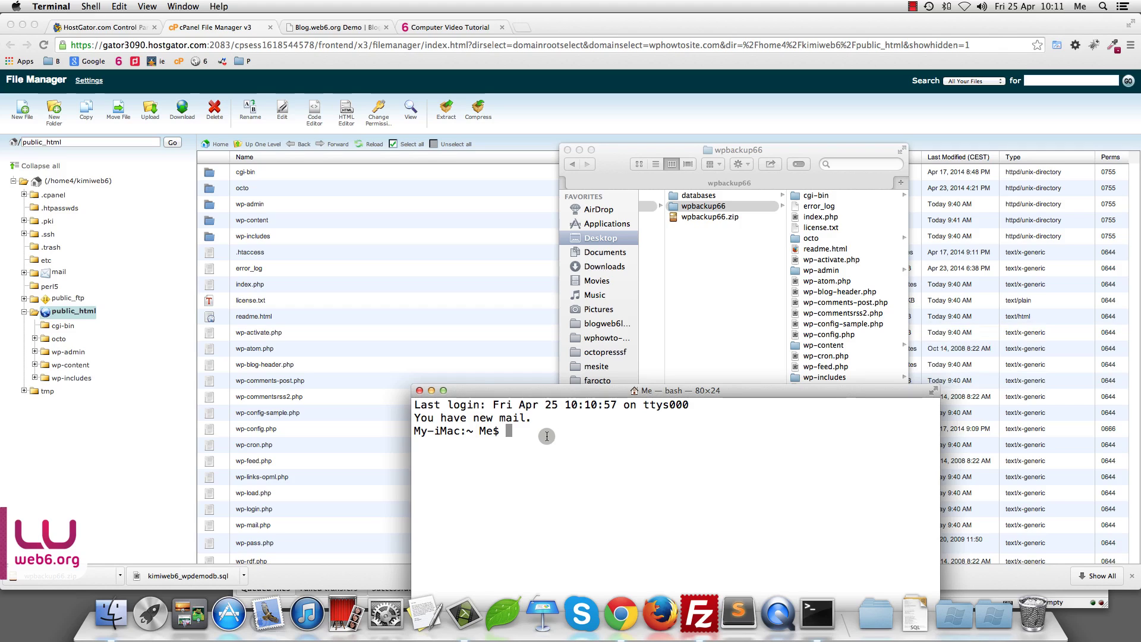
Step: Run defaults write com.apple.finder AppleShowAllFiles 1, then exit the shell
text(clear)
key(Up)
key(BackSpace)
text(1)
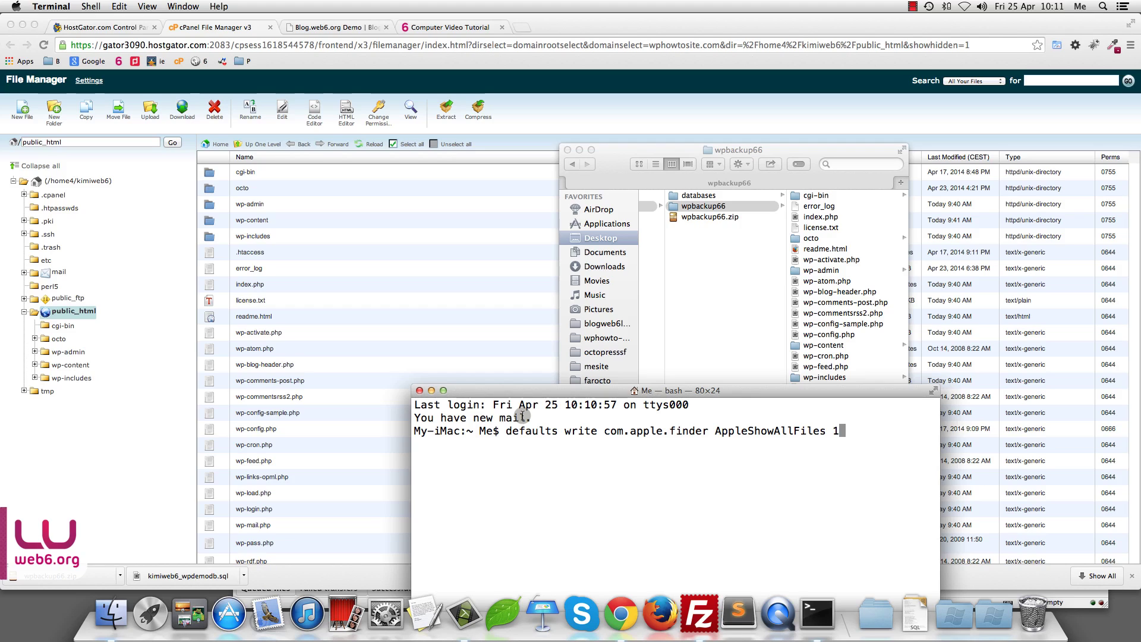
key(Return)
text(exit)
key(Return)
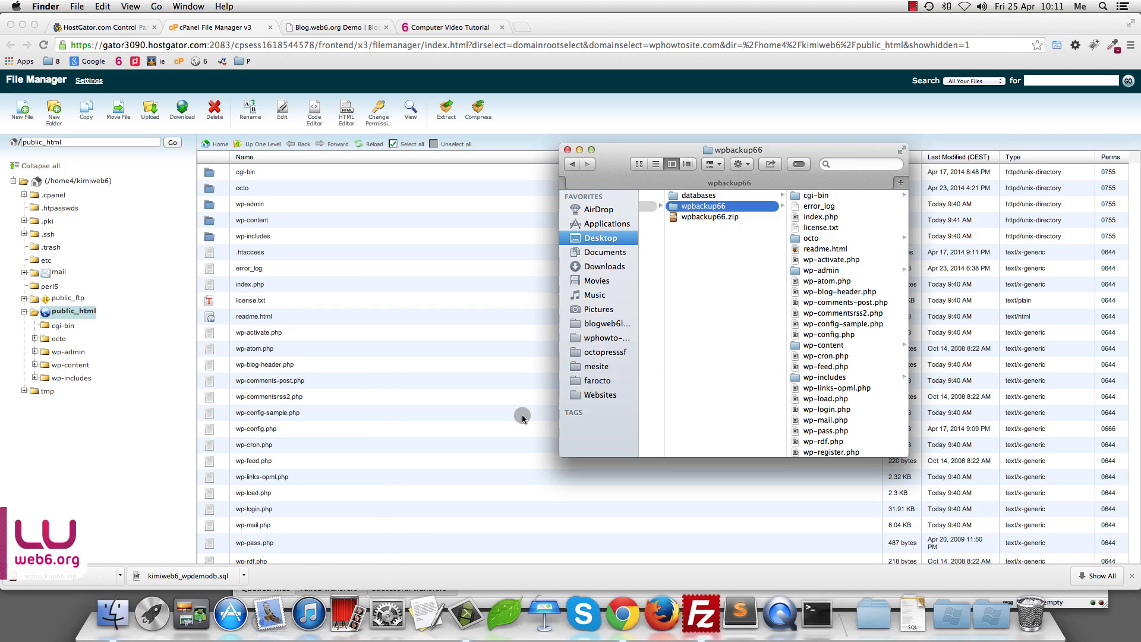
Step: Reopen wphowtosite.com > wpbackup66 and confirm hidden files like .htaccess now appear
click(568, 149)
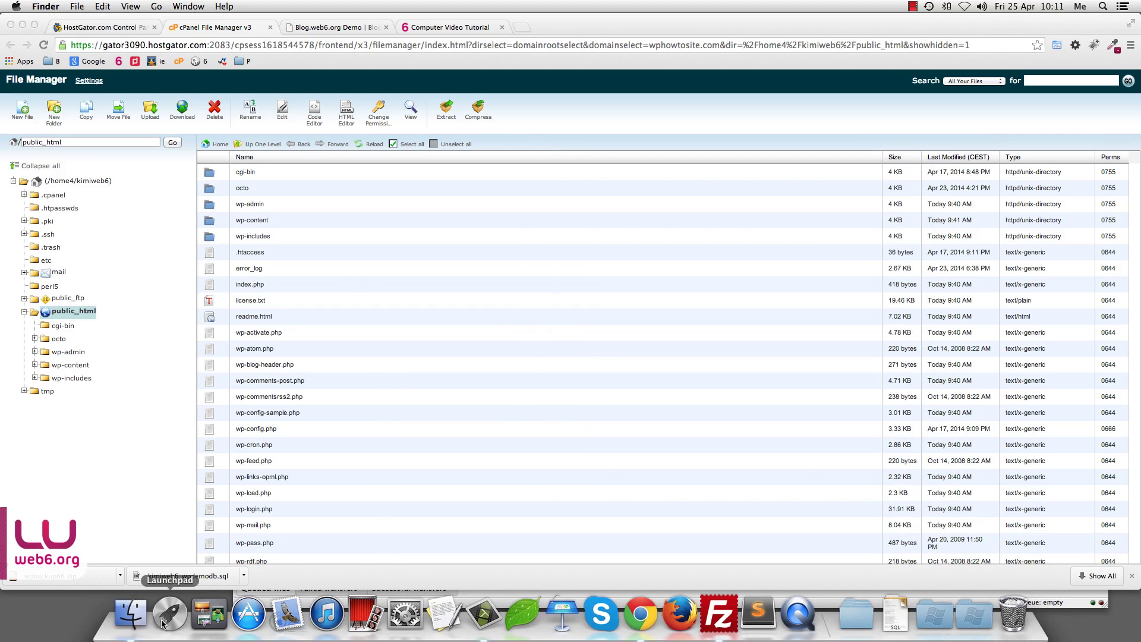
click(131, 615)
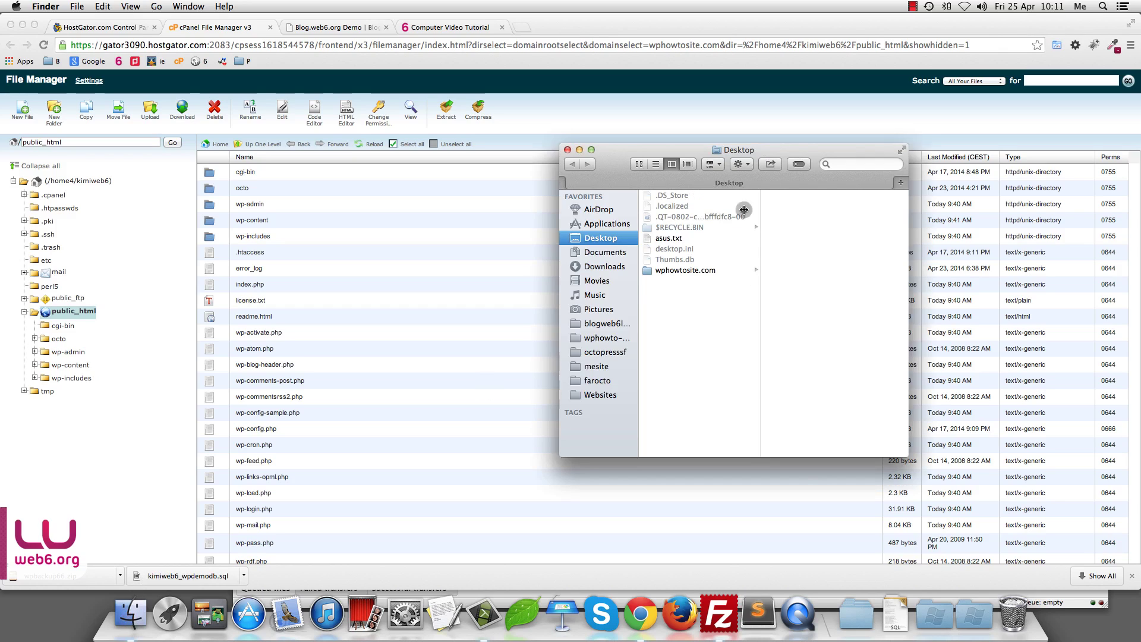
click(701, 271)
click(810, 218)
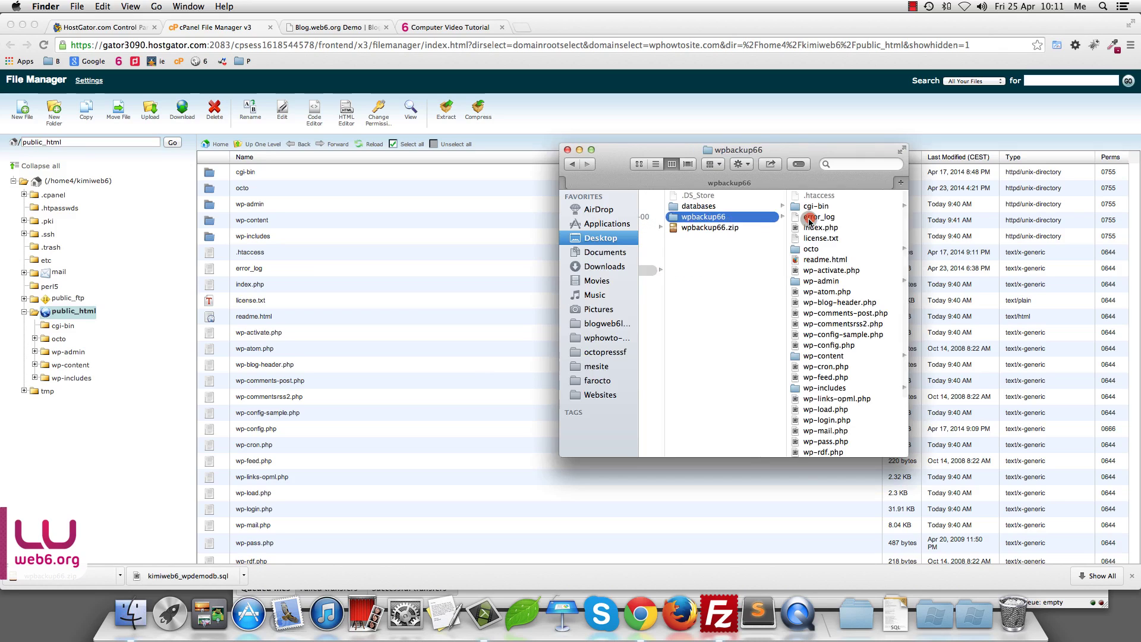
click(813, 197)
scroll(727, 322, down, 3)
scroll(726, 320, up, 3)
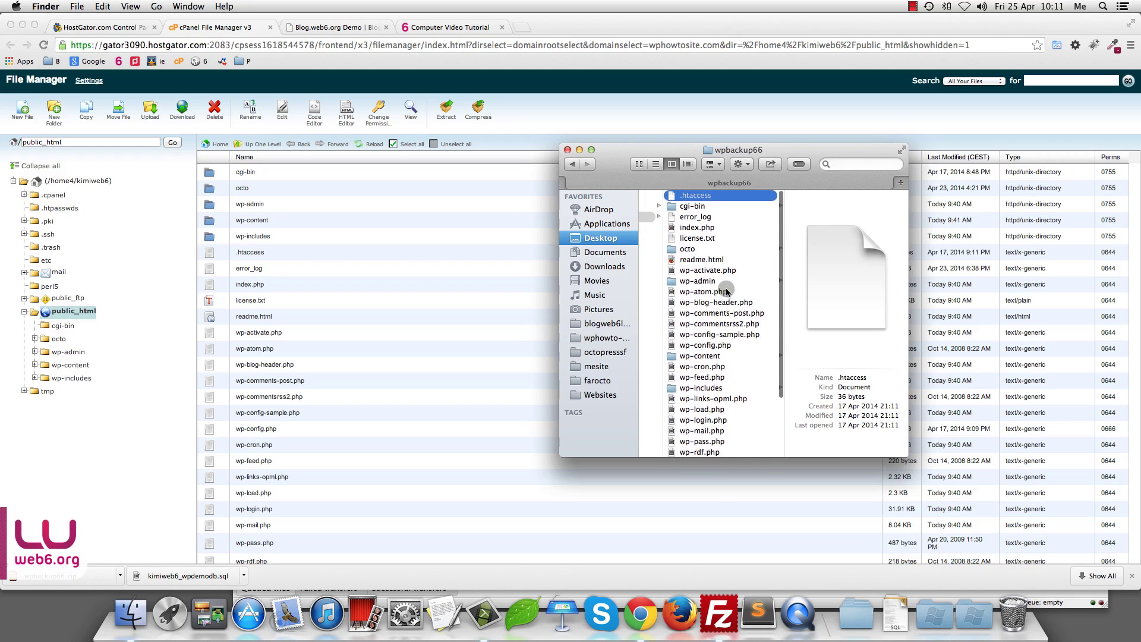
scroll(725, 288, left, 5)
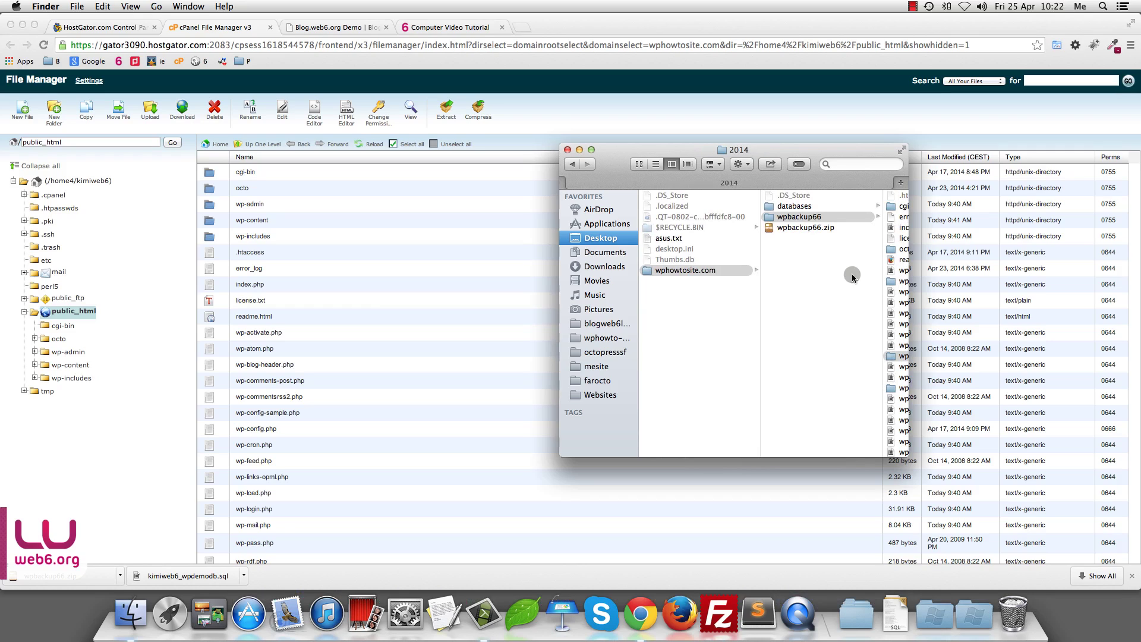
Step: Move the local wpbackup66.zip to the Trash, leaving databases and wpbackup66
click(811, 229)
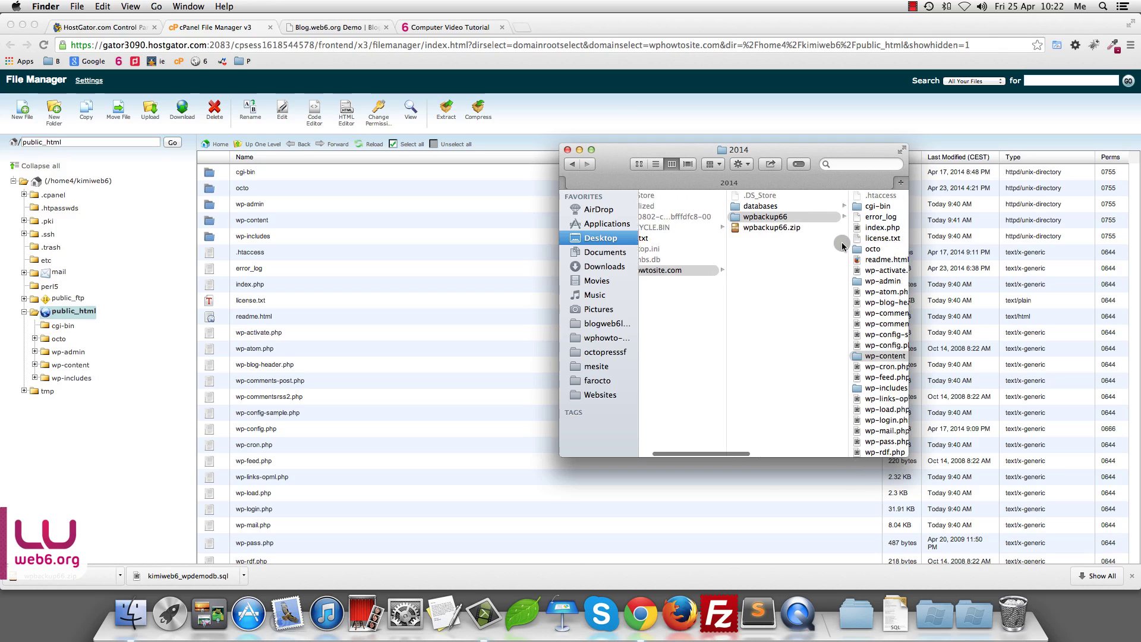
click(761, 216)
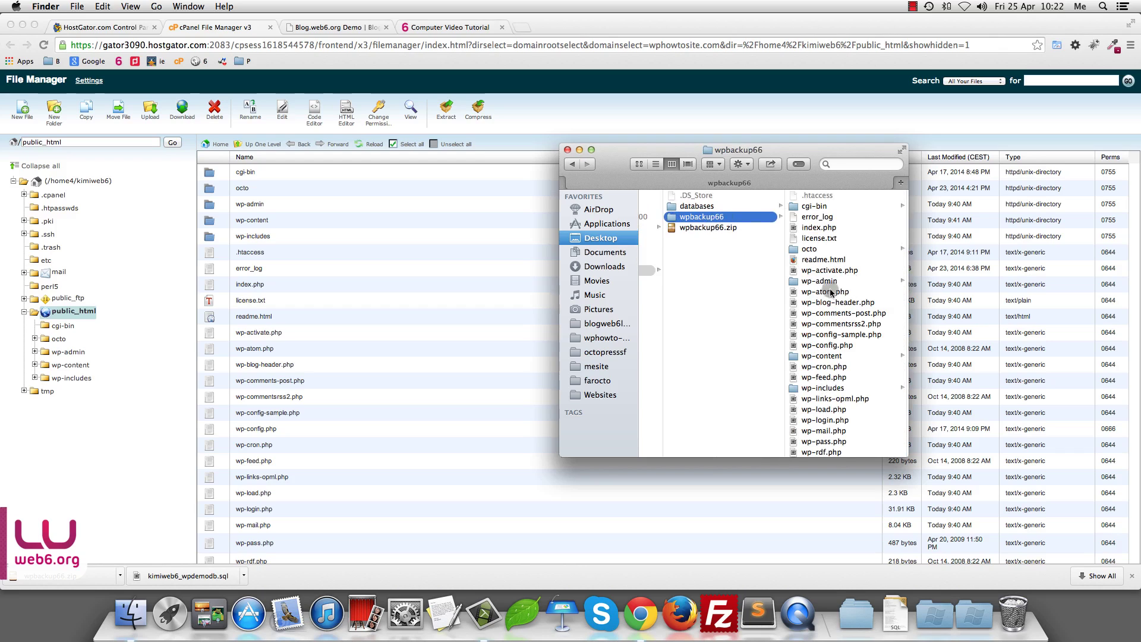
click(701, 227)
drag(693, 227, 1015, 606)
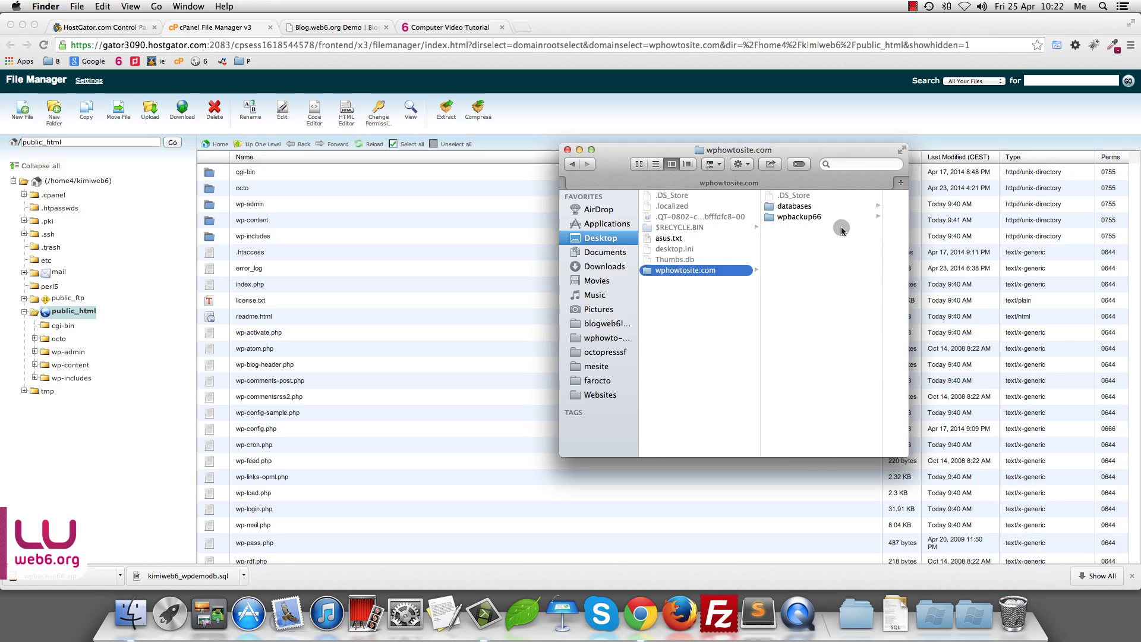
scroll(450, 444, down, 5)
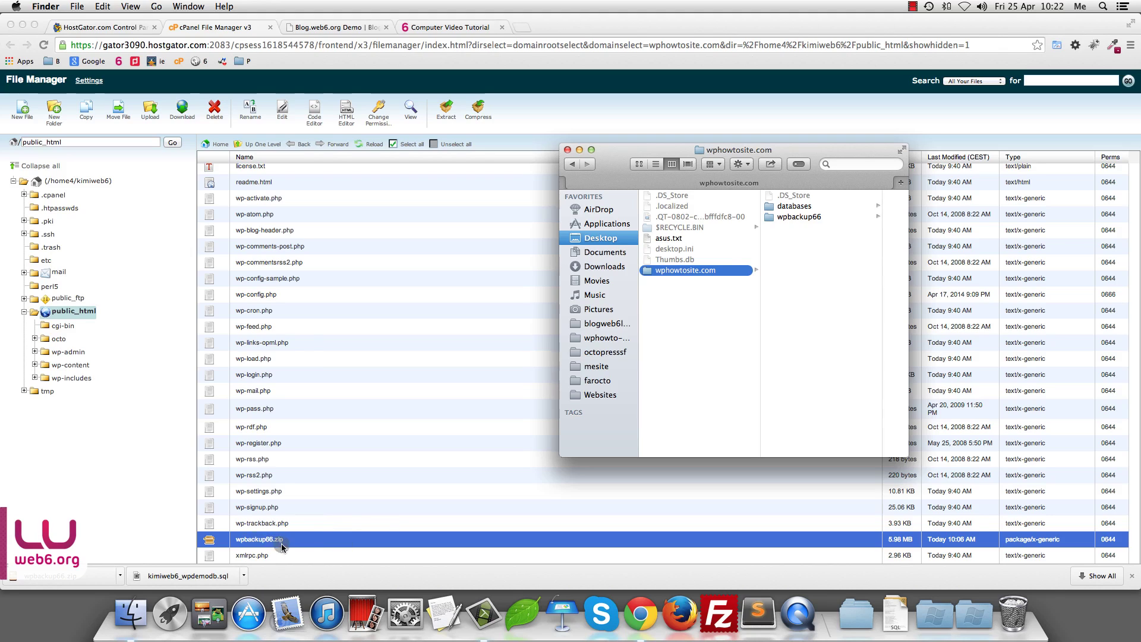
Step: Delete wpbackup66.zip from public_html on the server and reload the file list
click(580, 151)
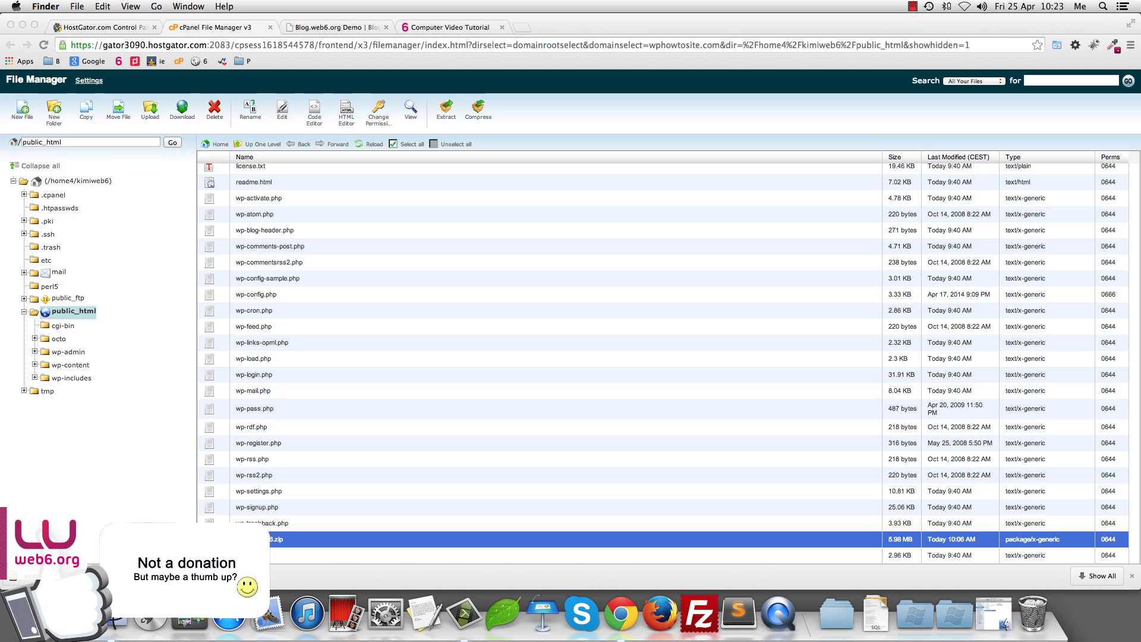
key(super+Tab)
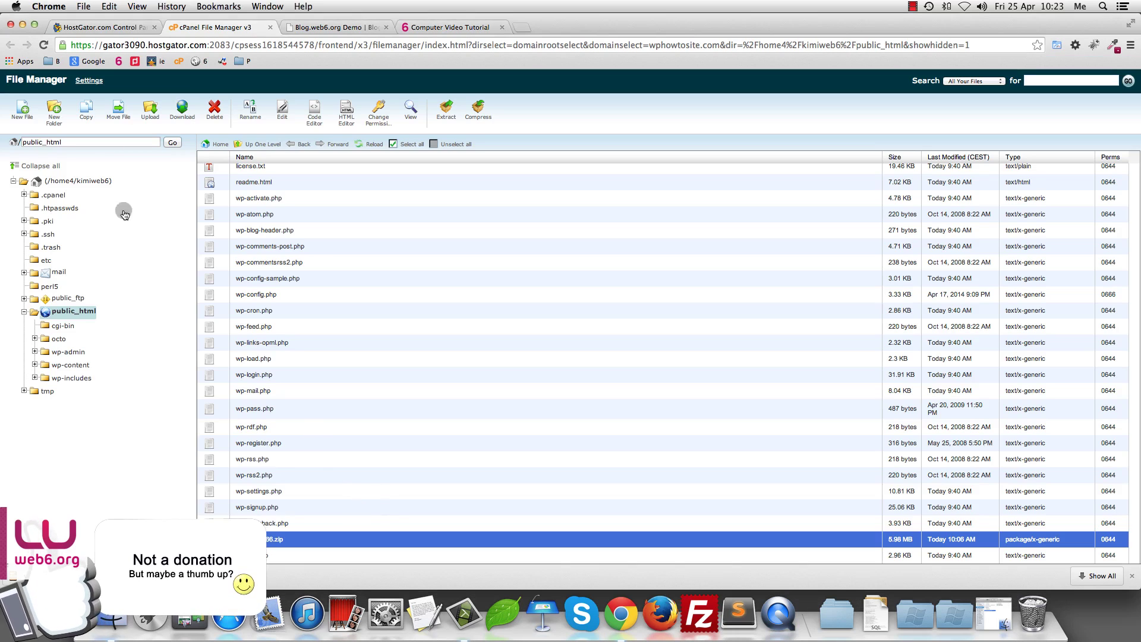
click(213, 113)
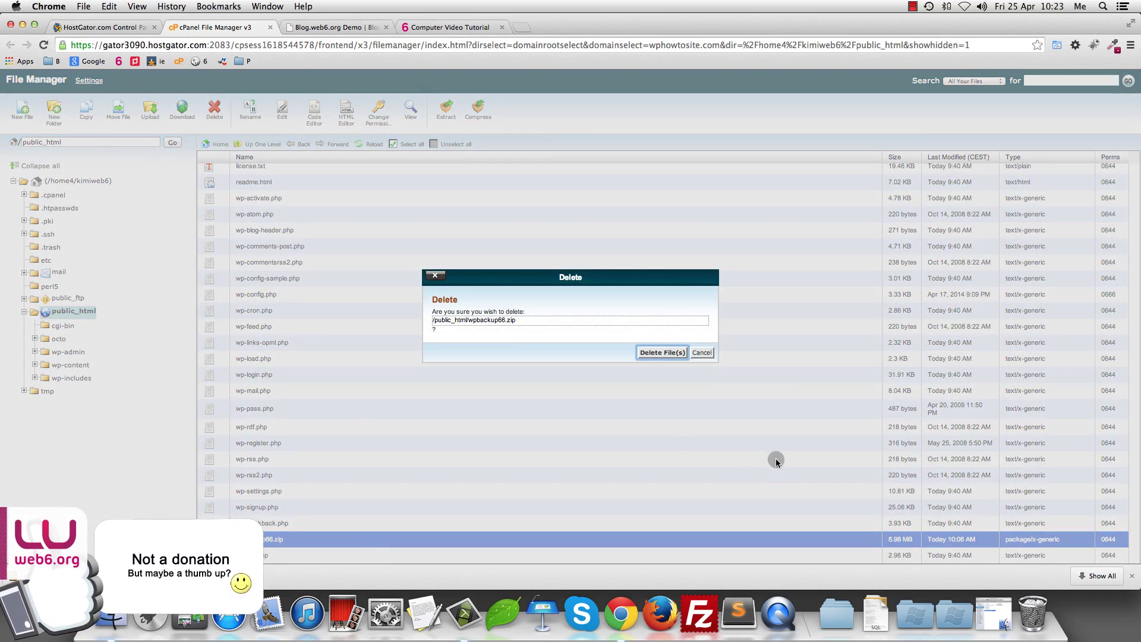
click(663, 354)
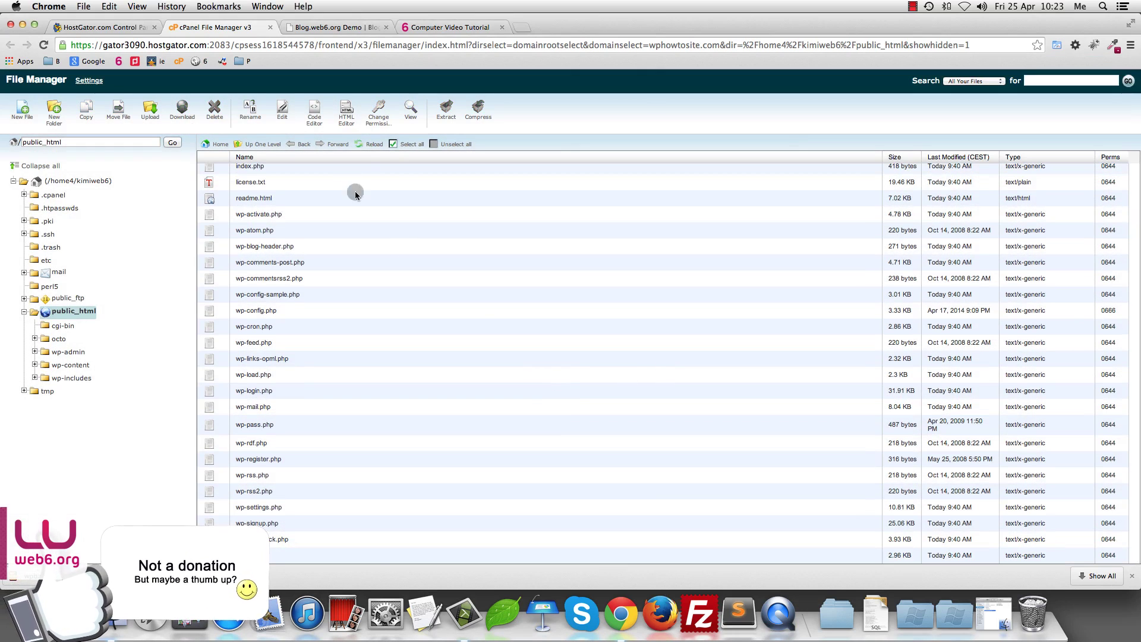
click(371, 144)
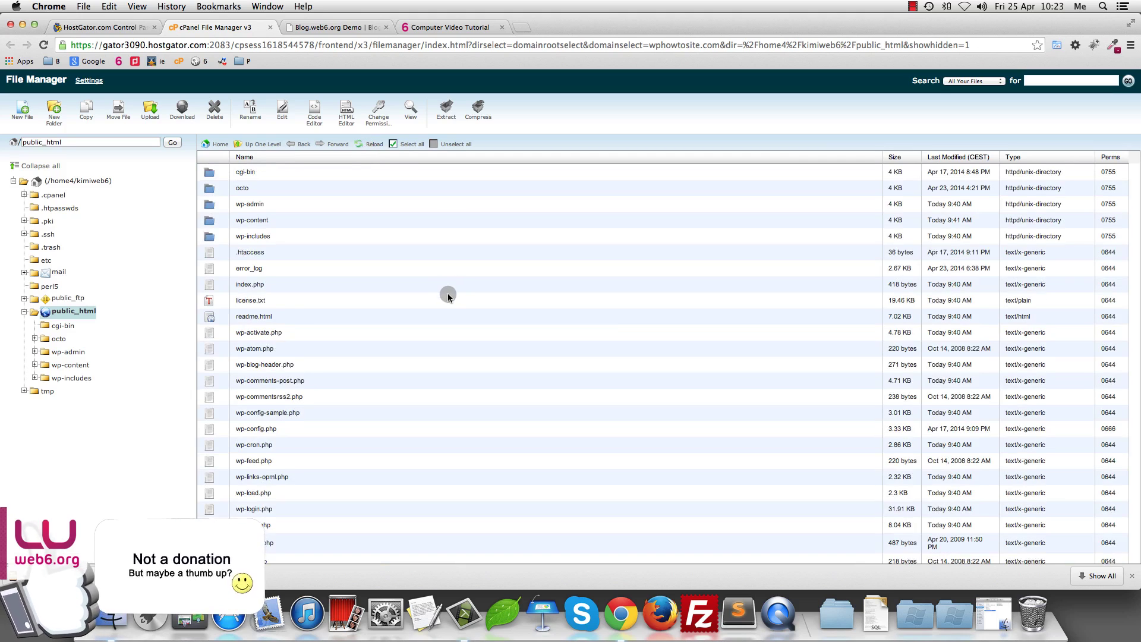
scroll(447, 293, down, 3)
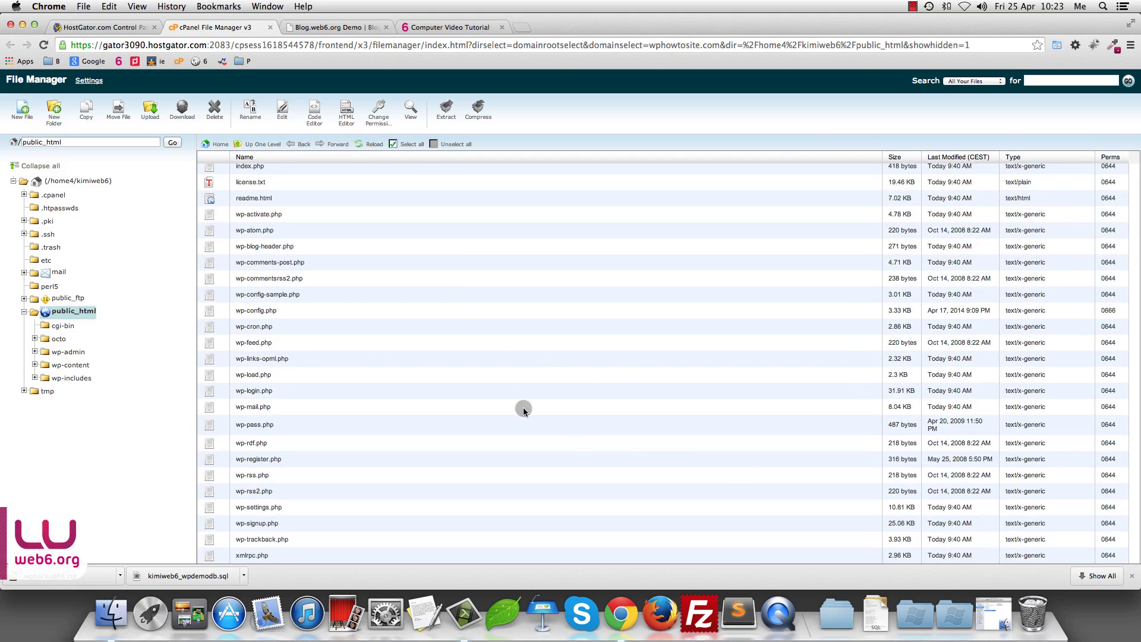
scroll(510, 392, up, 3)
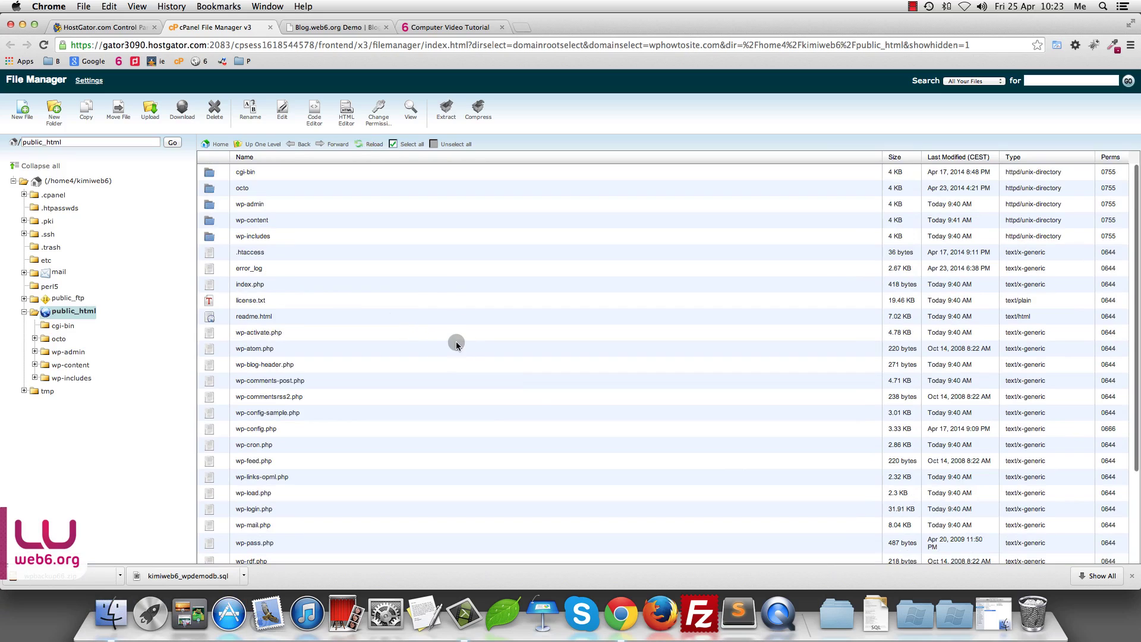